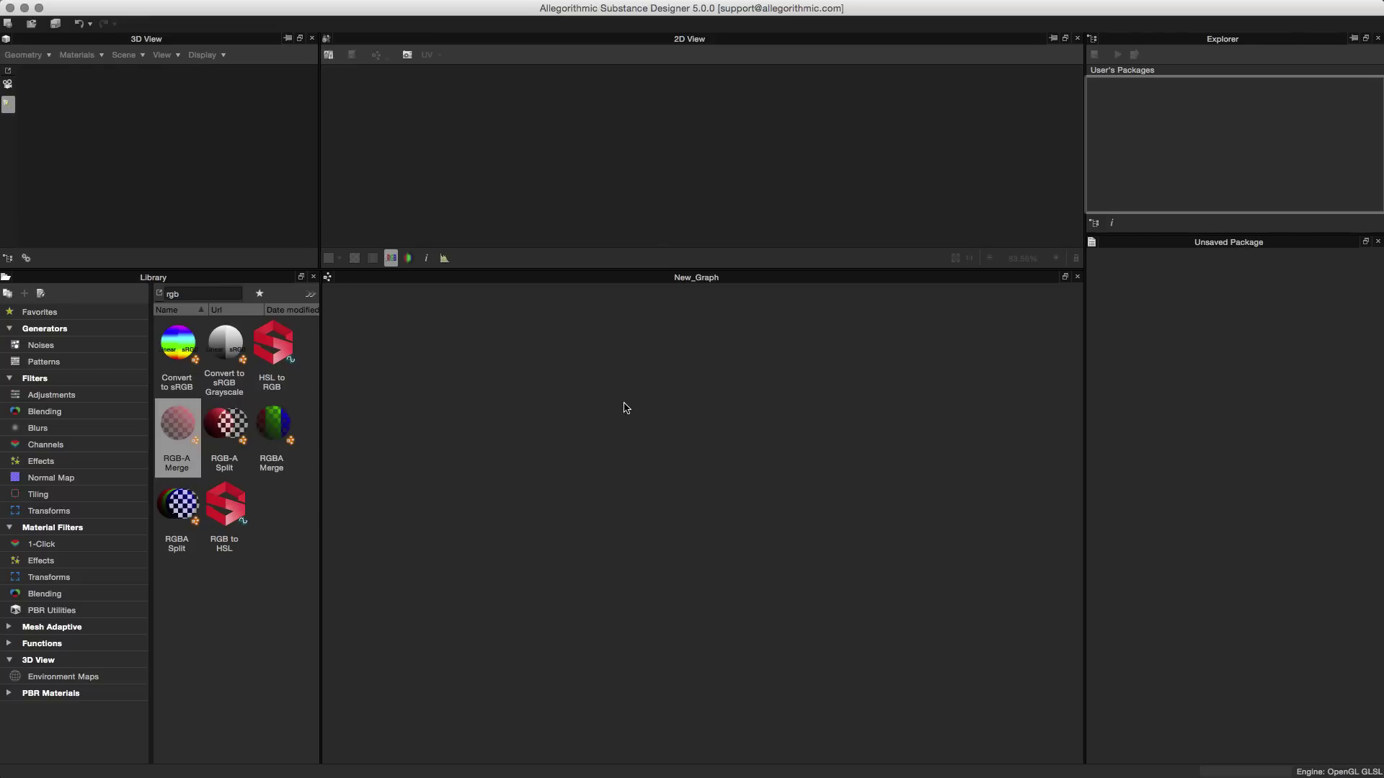
Step: Open the New Graph dialog, which defaults to Physically Based (Metallic/Roughness) at 512 x 512 px
key(super+n)
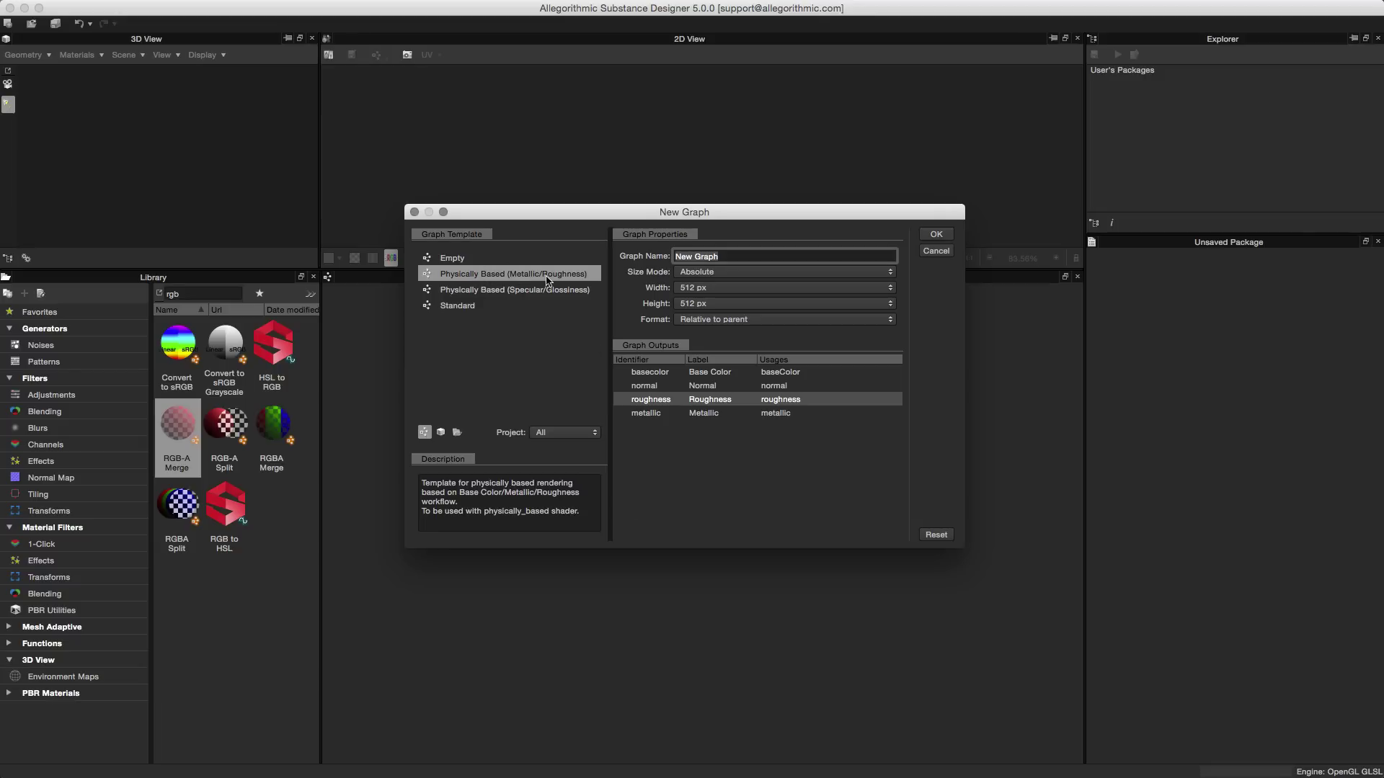
Step: Compare template outputs, then create a New_Graph from Standard with Diffuse, Normal and Specular outputs
click(523, 292)
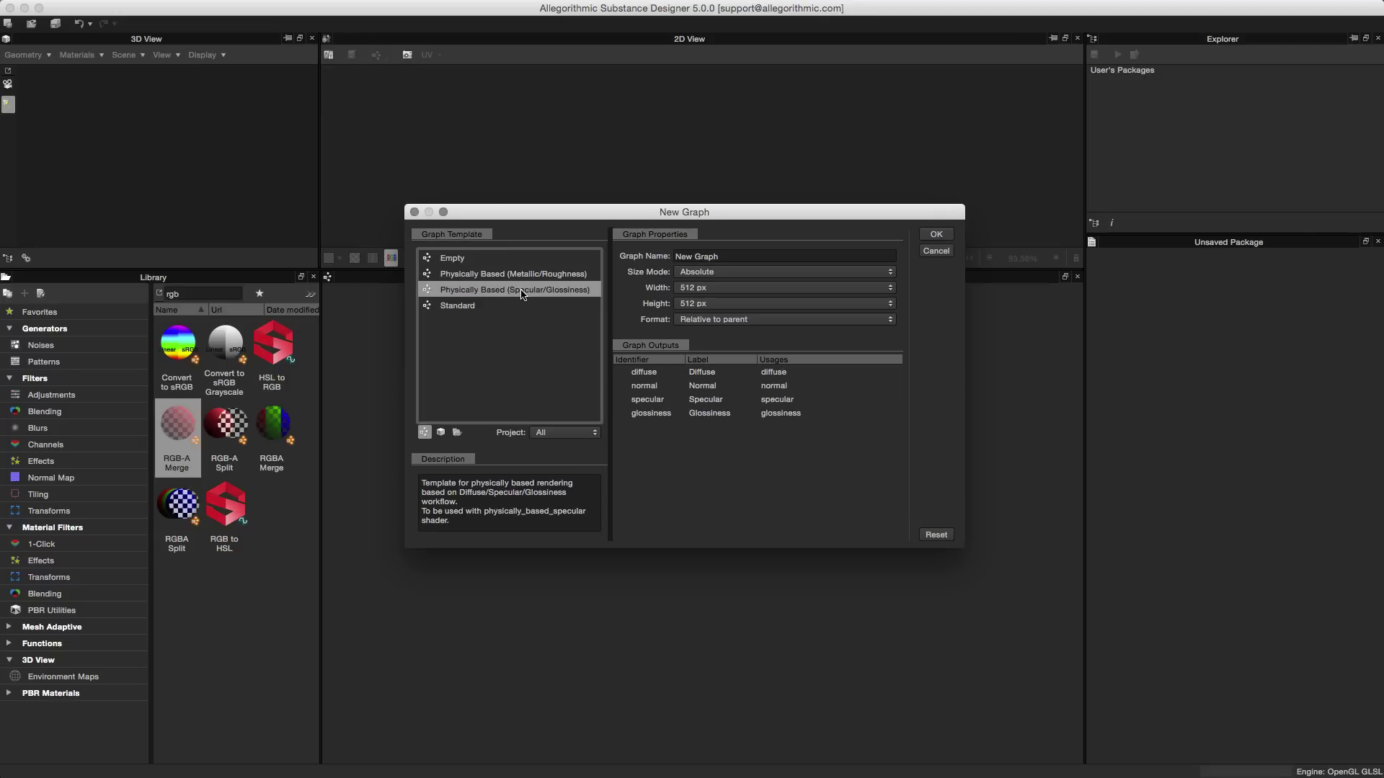
click(475, 307)
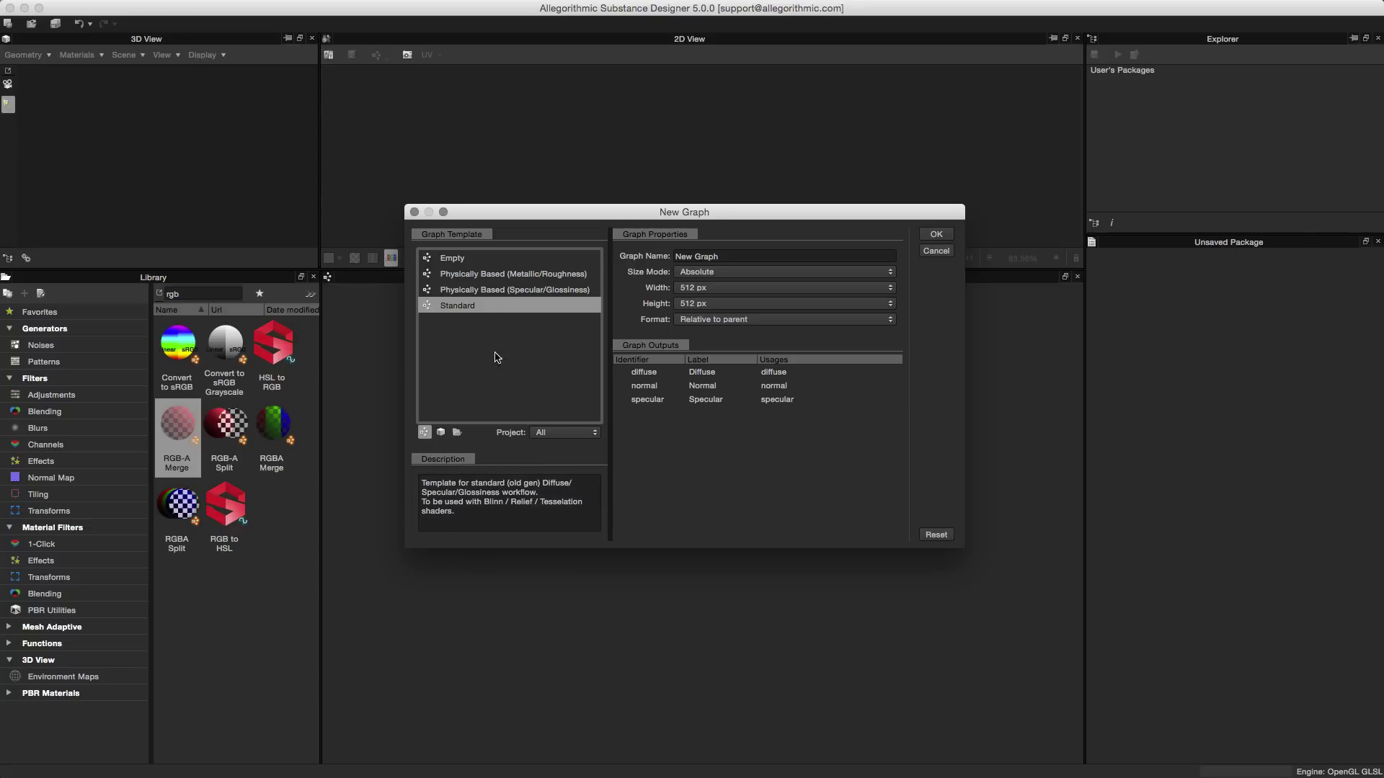
click(641, 386)
click(649, 418)
click(644, 373)
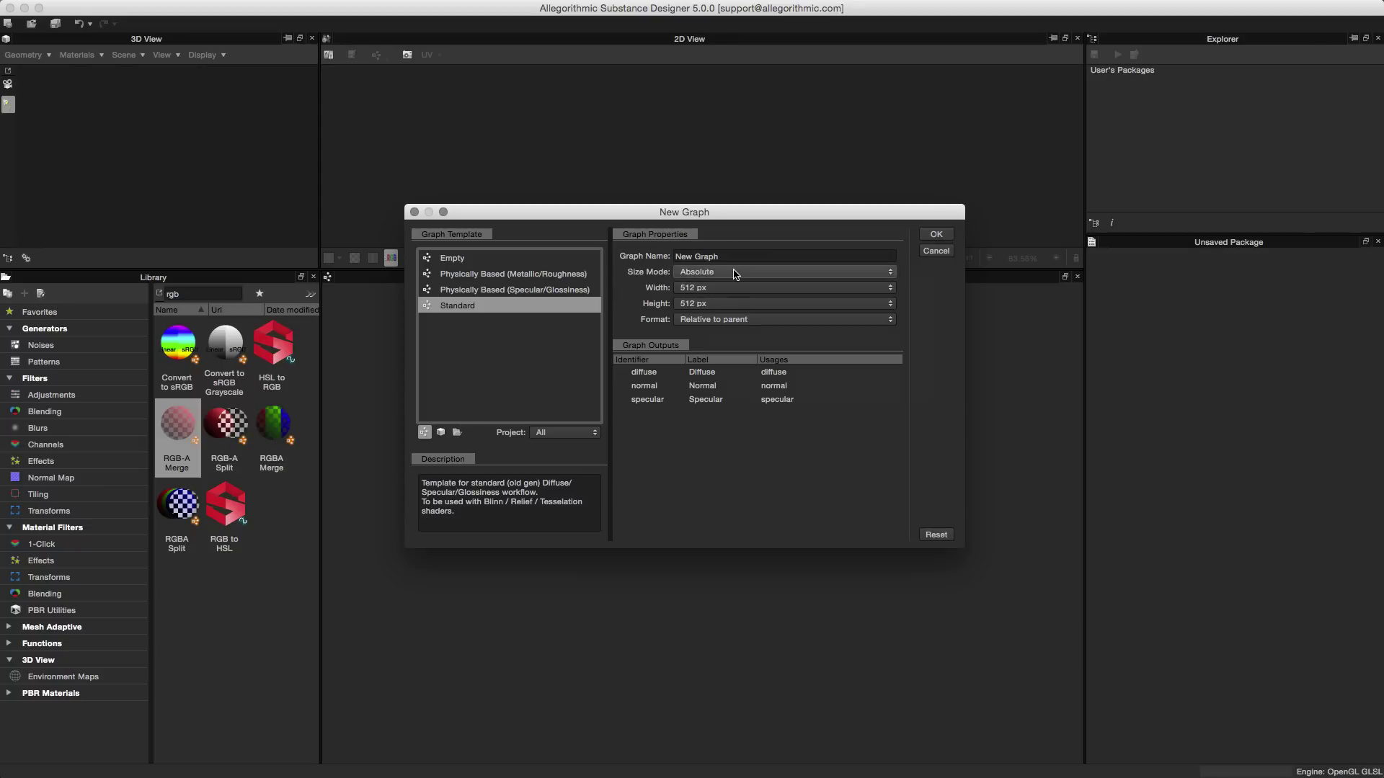
click(936, 238)
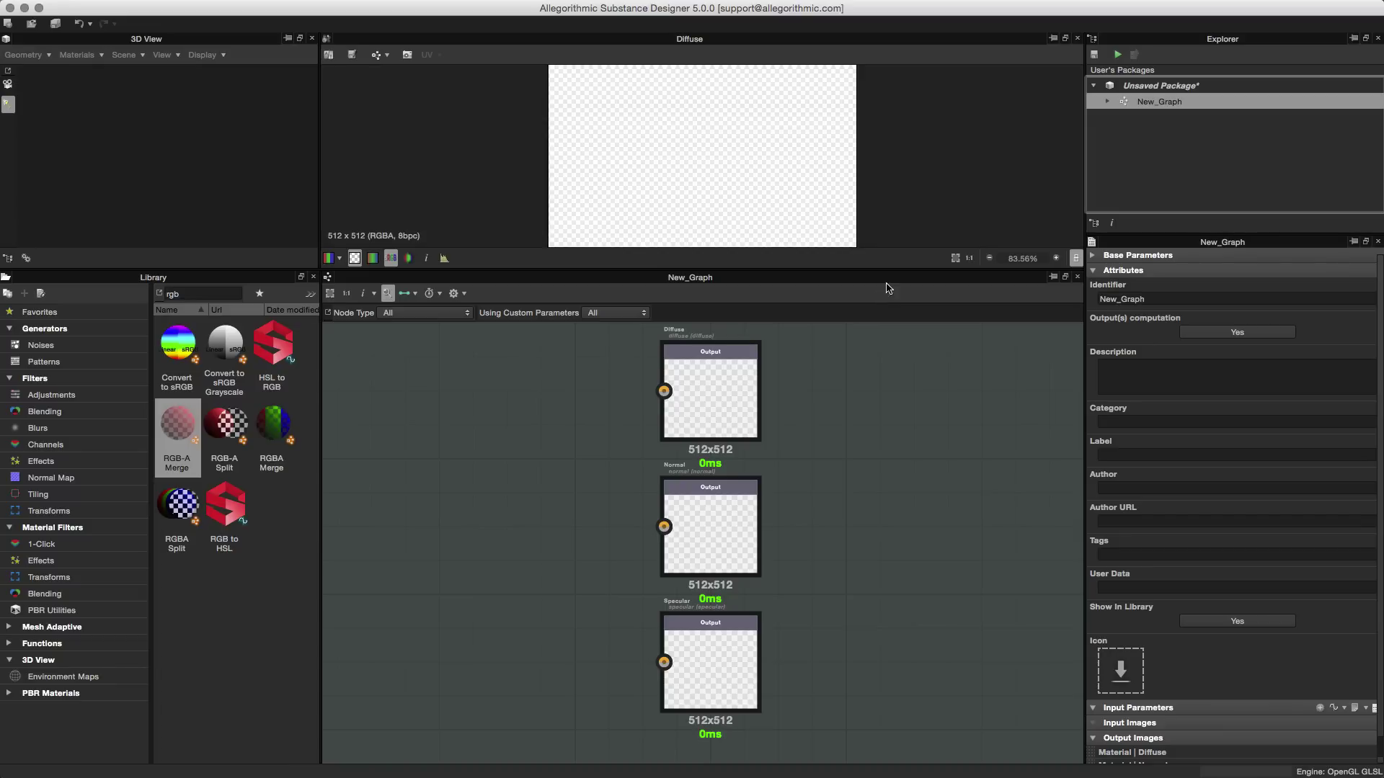
Step: Add a new Output node to the graph and place it below the Specular output
scroll(938, 549, down, 1)
scroll(908, 497, down, 1)
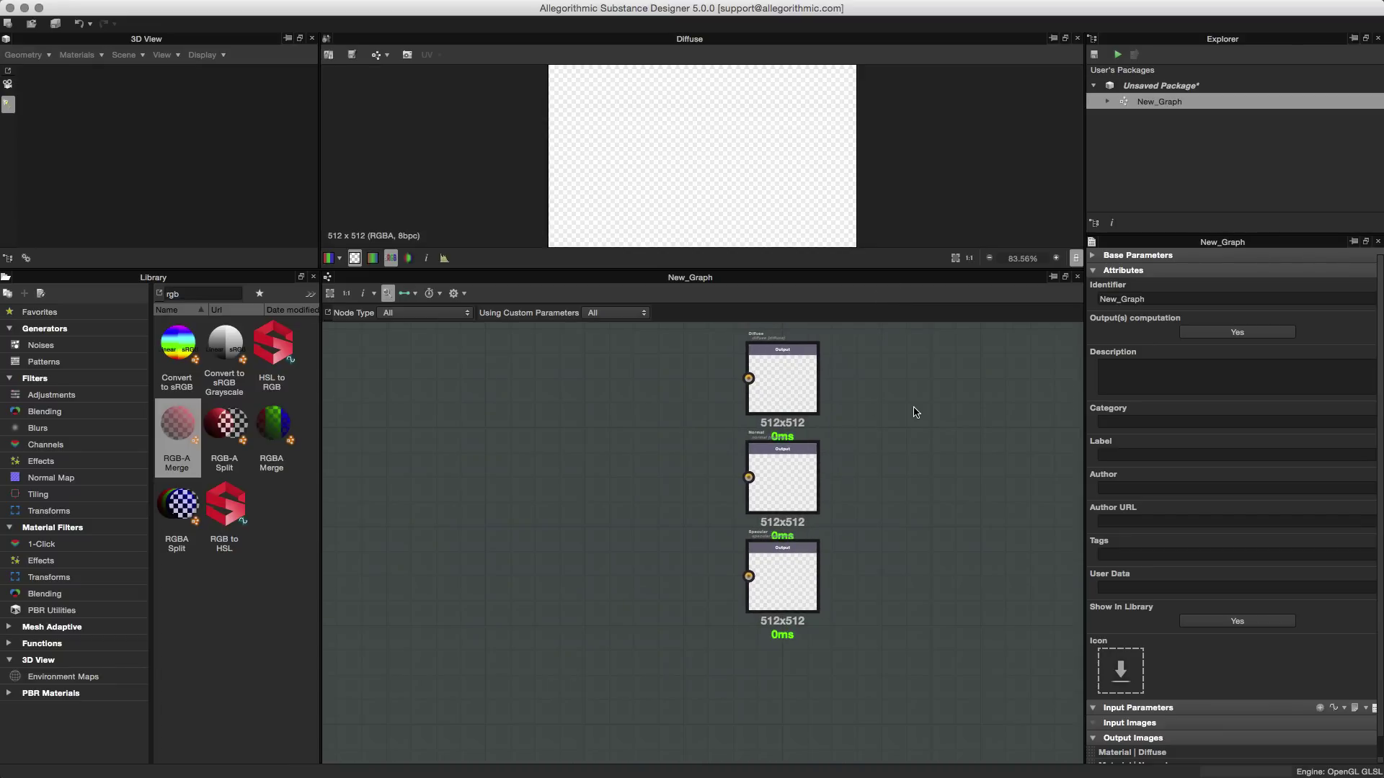
right_click(889, 408)
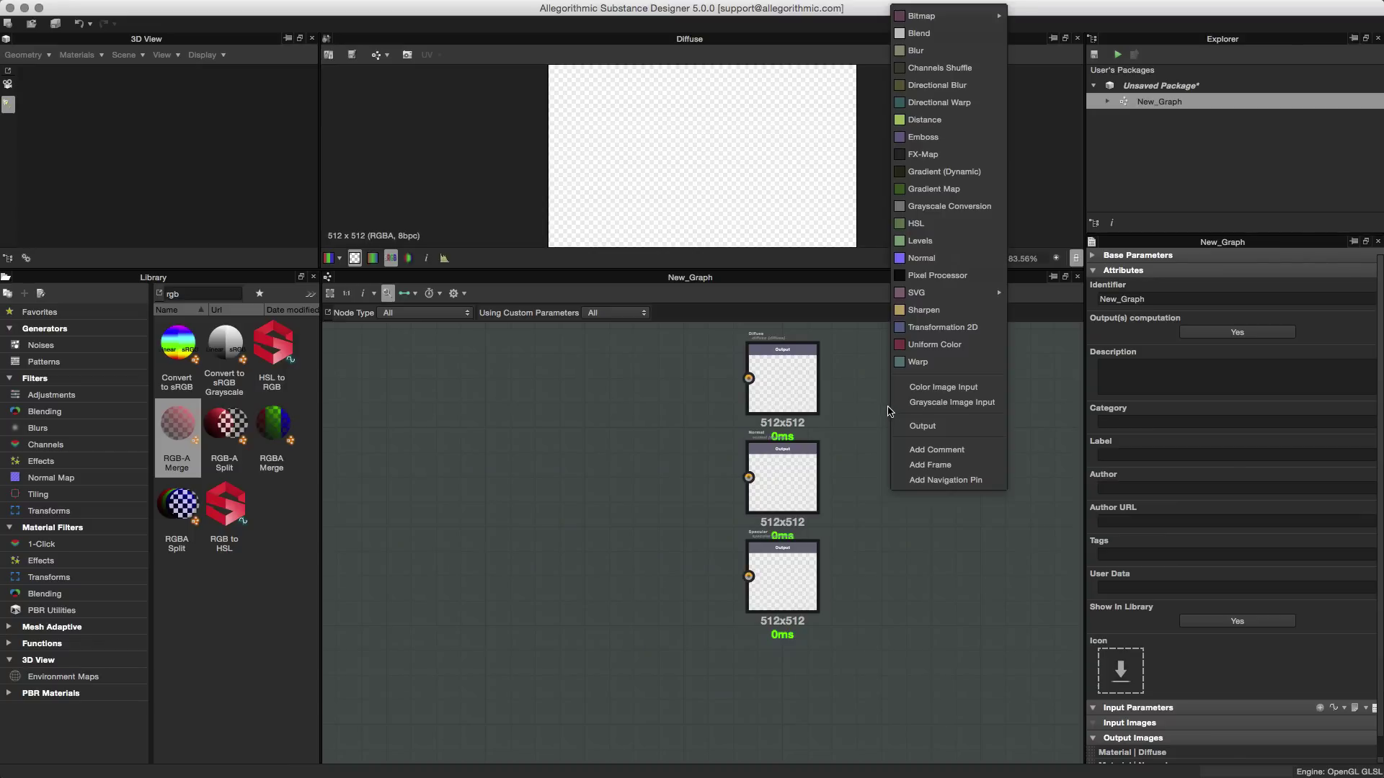
click(922, 426)
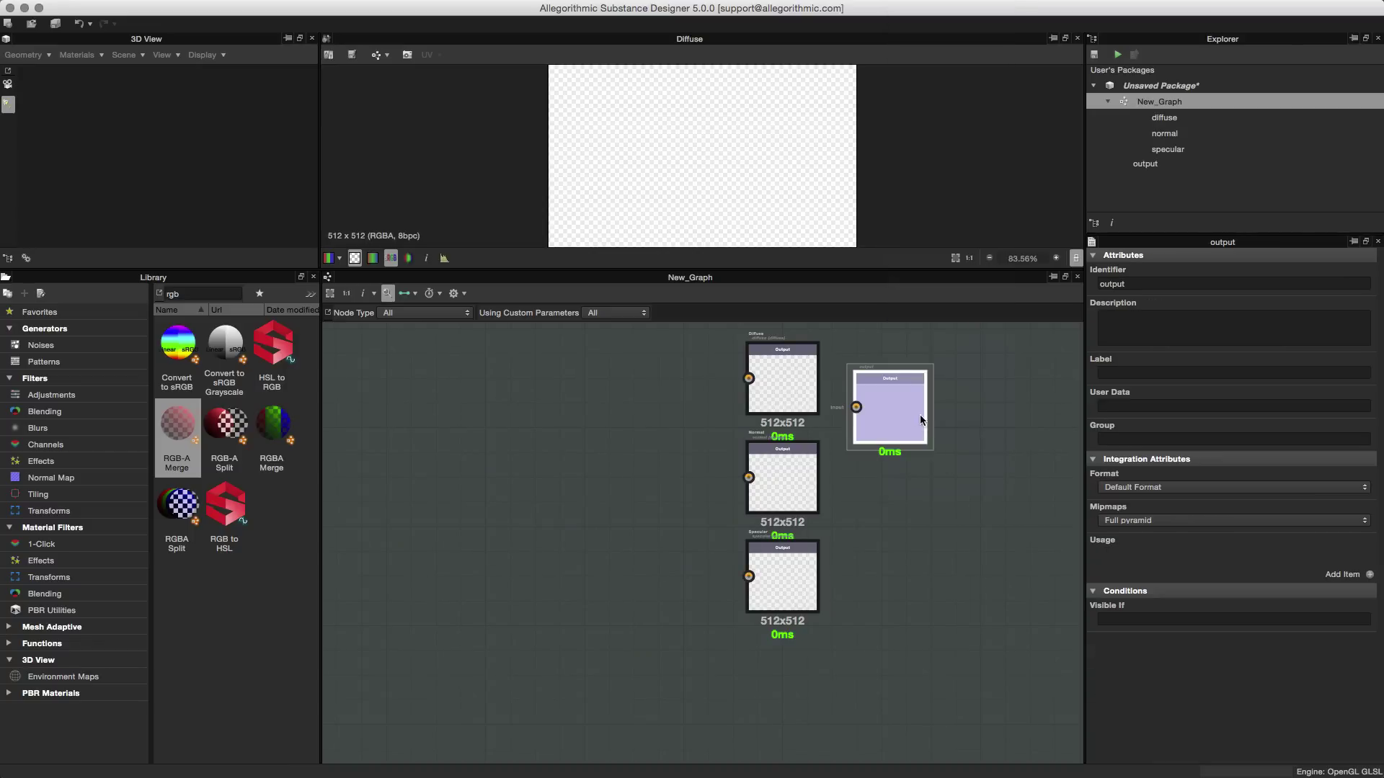
drag(920, 414, 857, 643)
Step: Give the new output opacity usage, identifier opacity and label Opacity, and position it under the outputs
click(1369, 574)
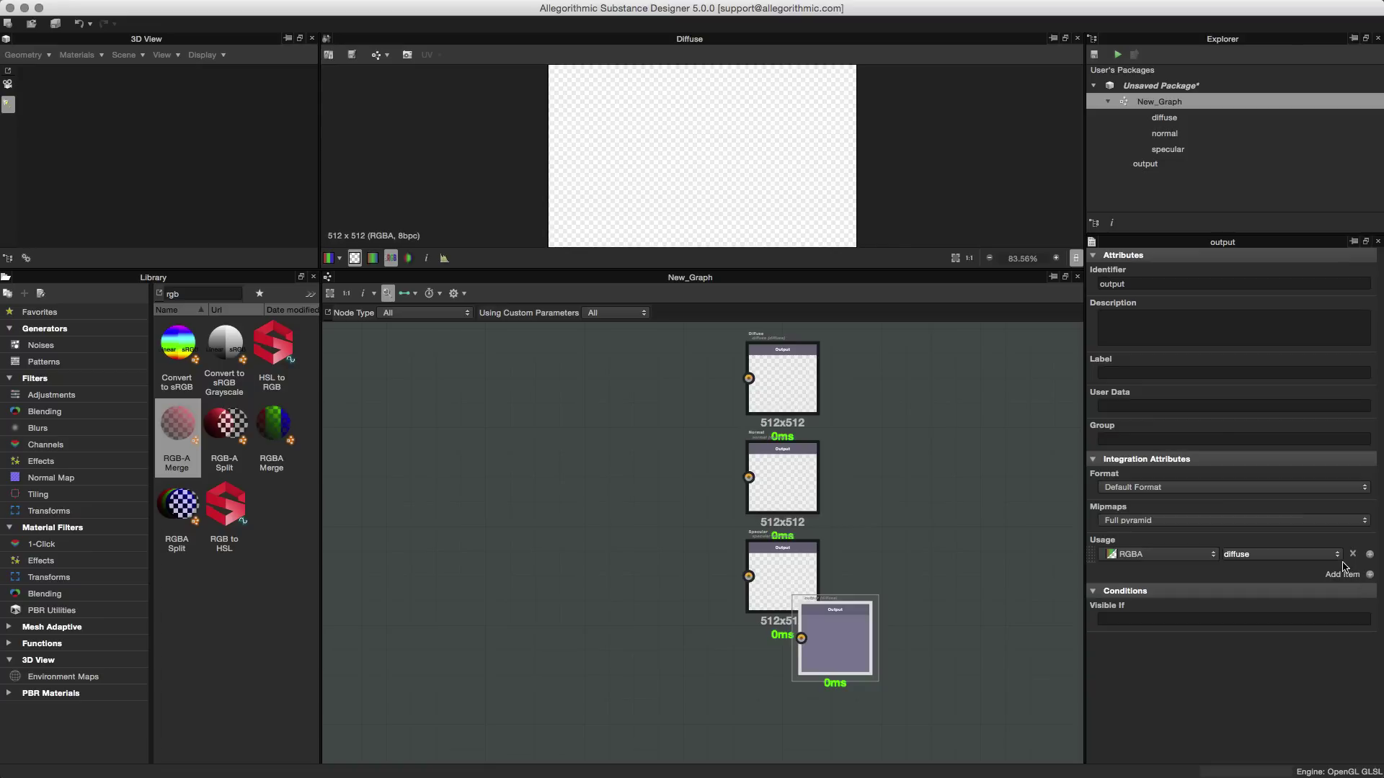
click(1337, 557)
click(1270, 588)
click(1130, 286)
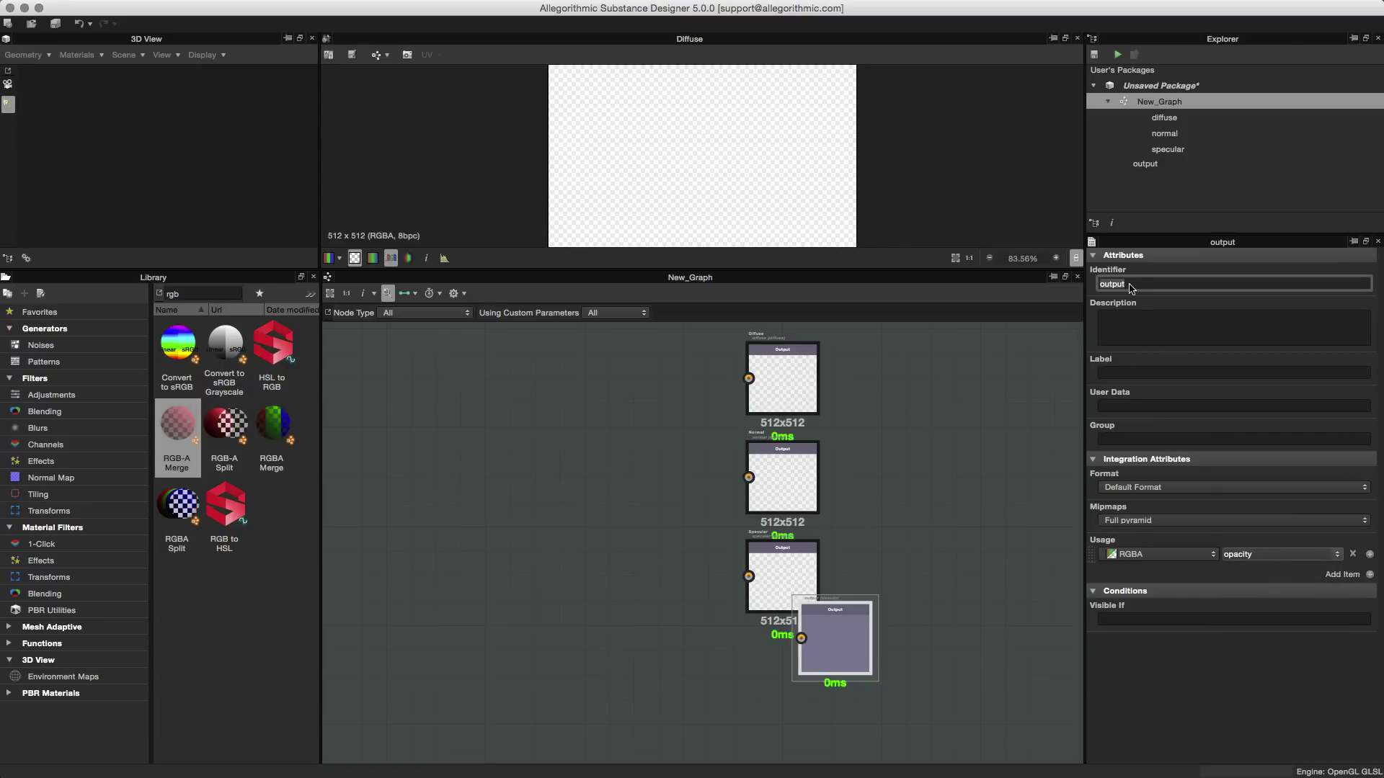
text(opacity)
click(1131, 374)
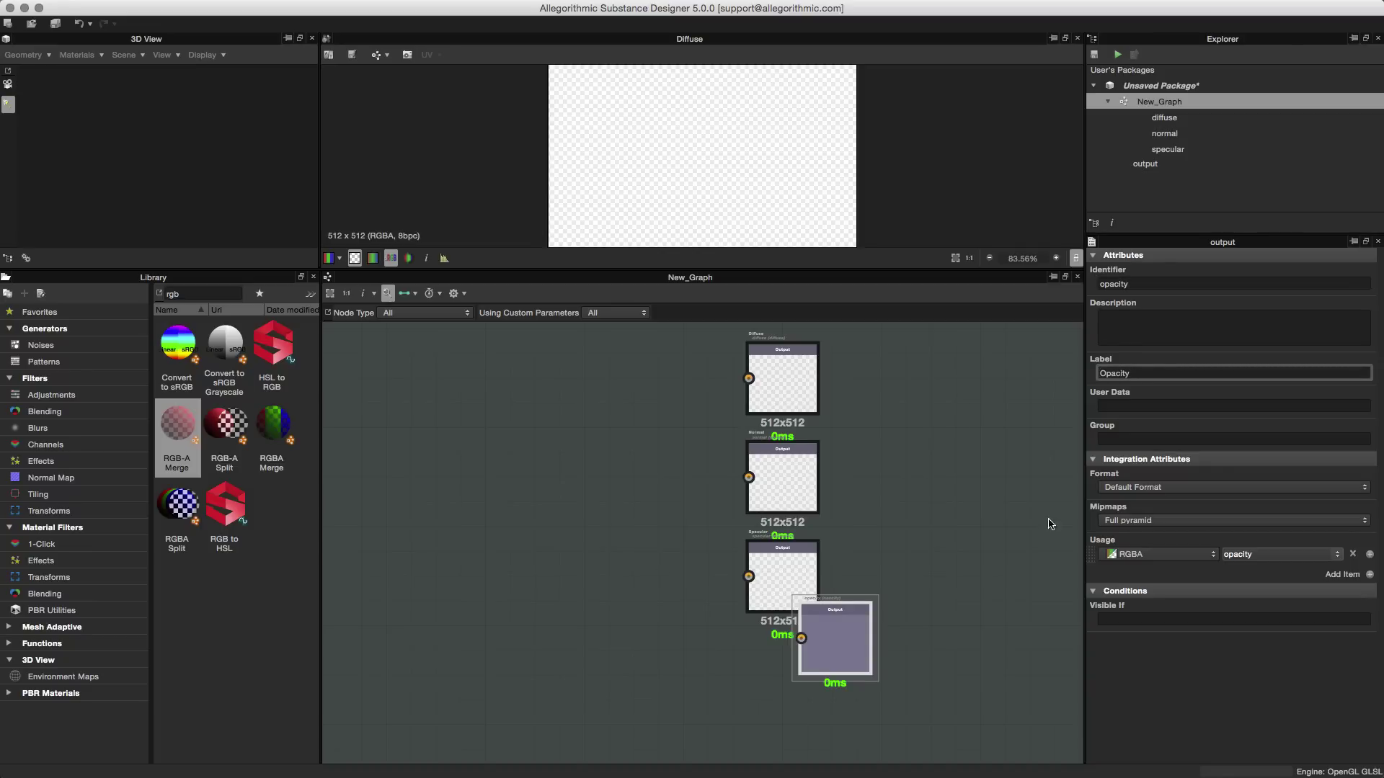
drag(827, 620, 777, 695)
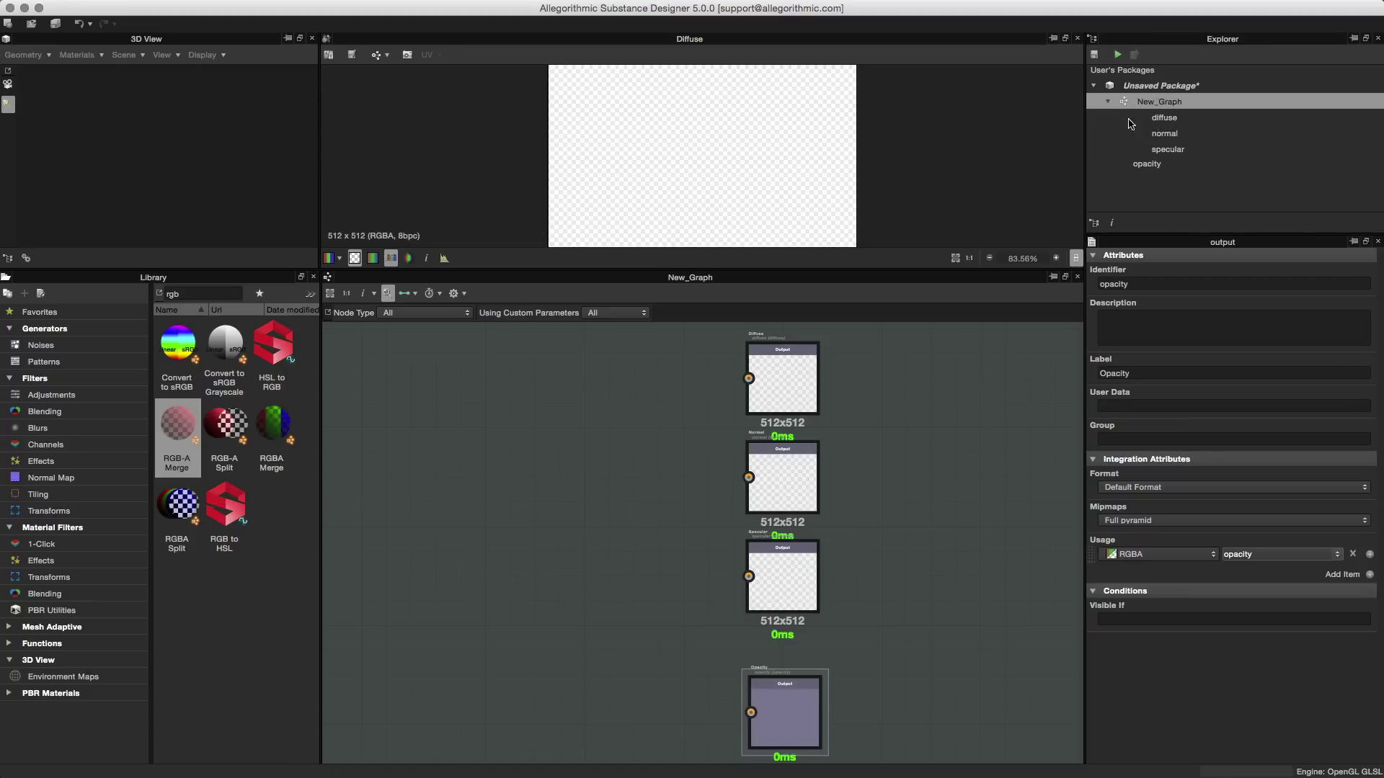
Step: Enter 'My template' in New_Graph's Description attribute
click(973, 365)
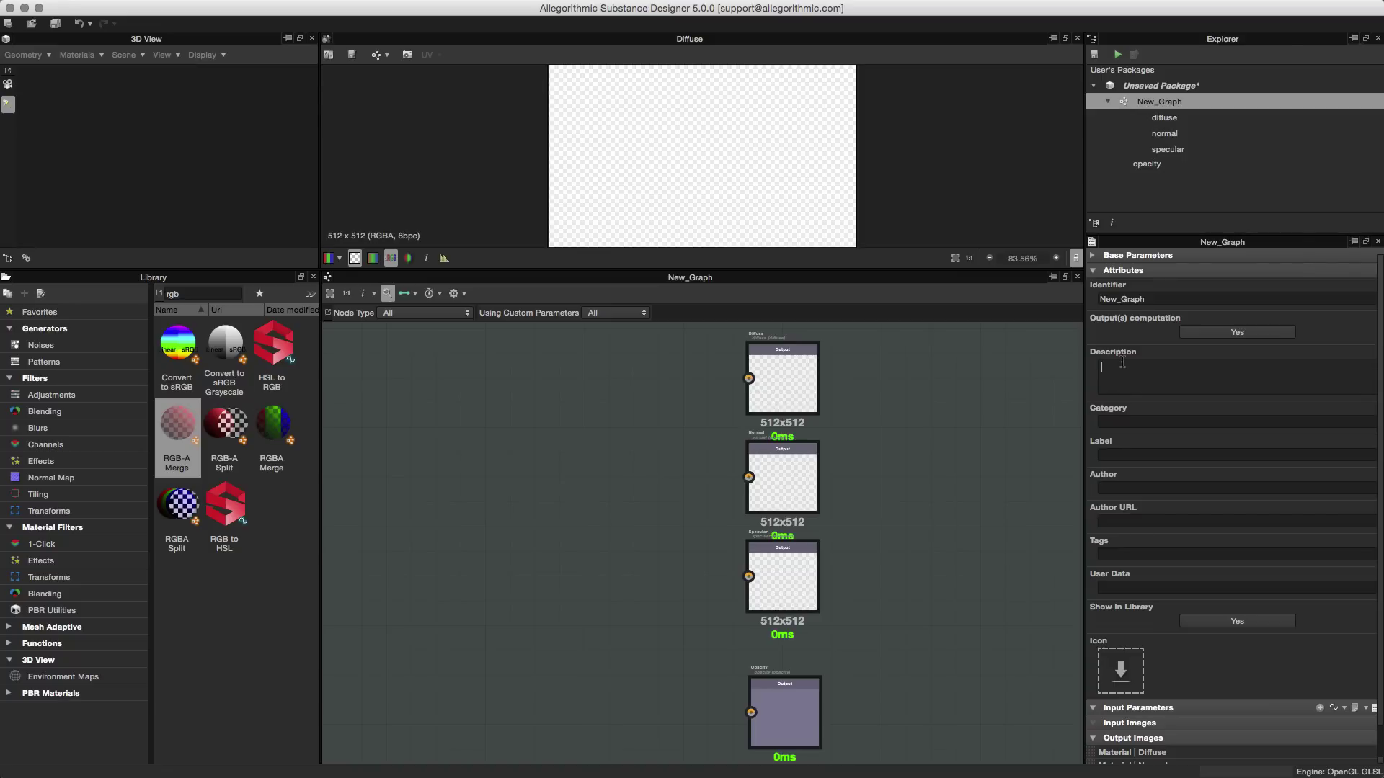
text(My template)
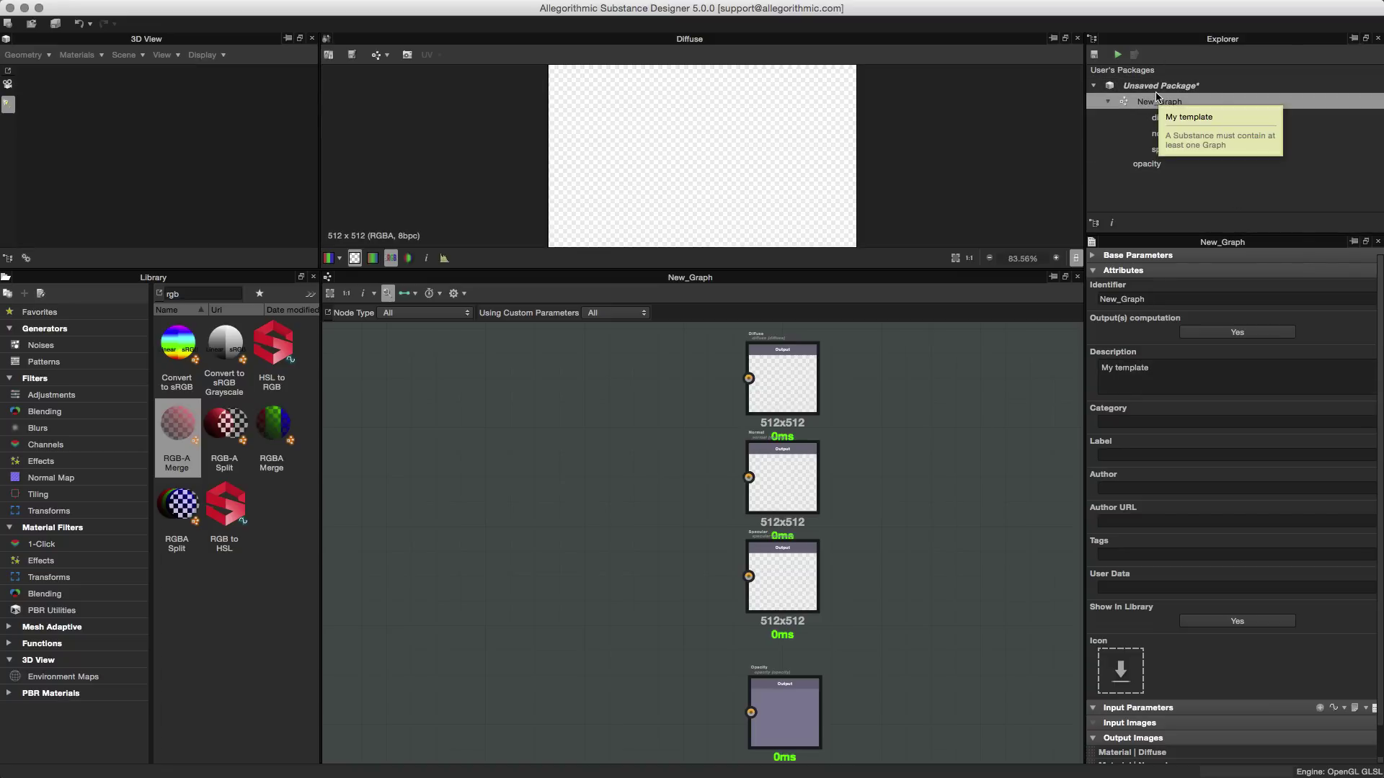
mouse_move(909, 482)
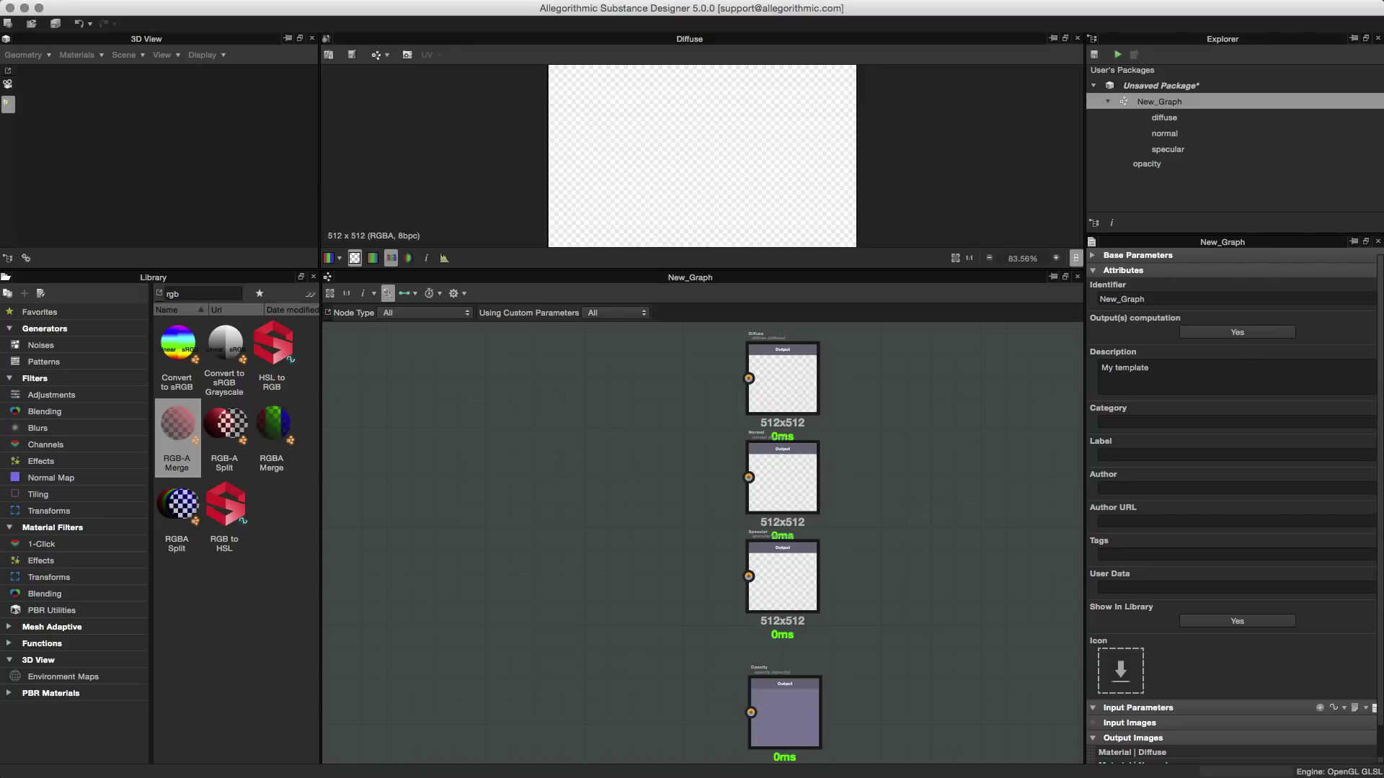
Step: Add Documents/TOOLBOX/SUBSTANCE/templates as a Templates Directory under Preferences > Projects and apply
key(super+comma)
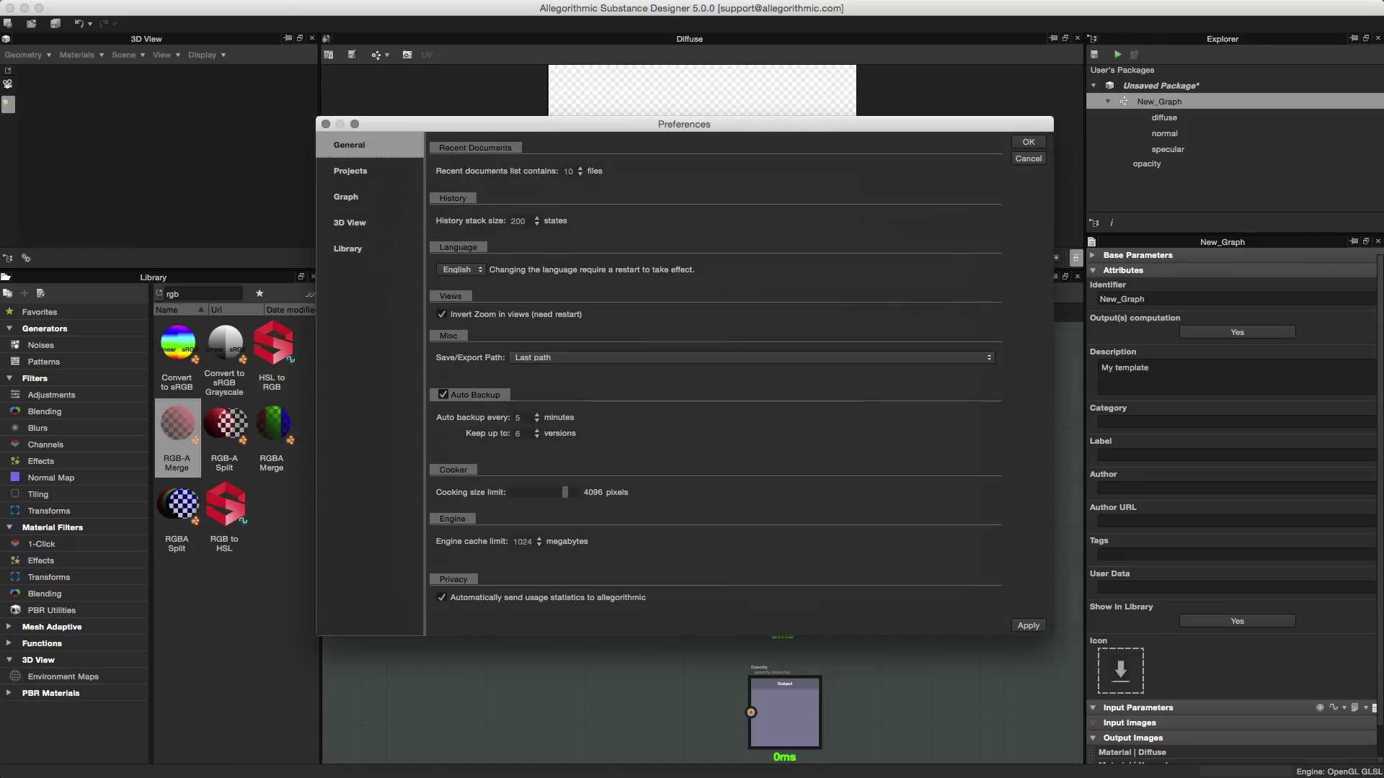
click(352, 177)
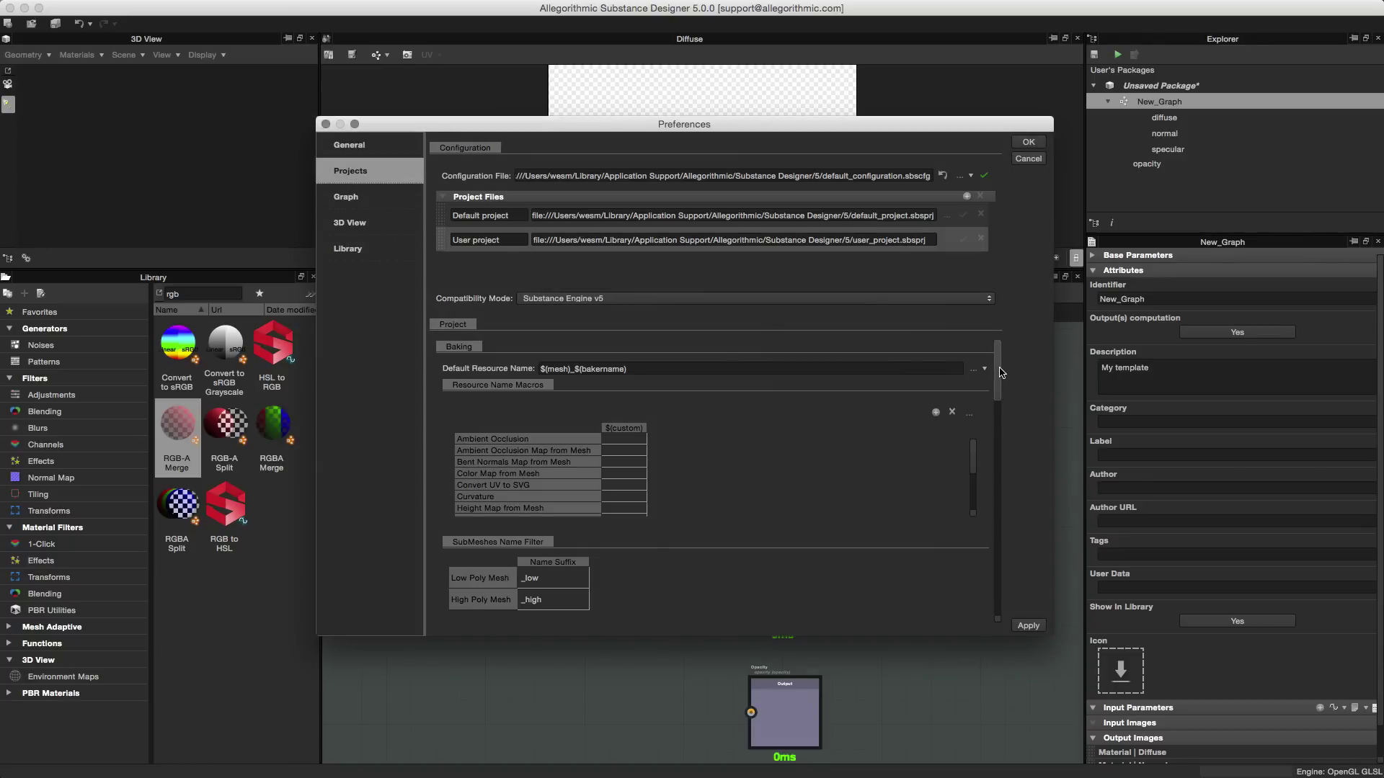
drag(1002, 373, 998, 418)
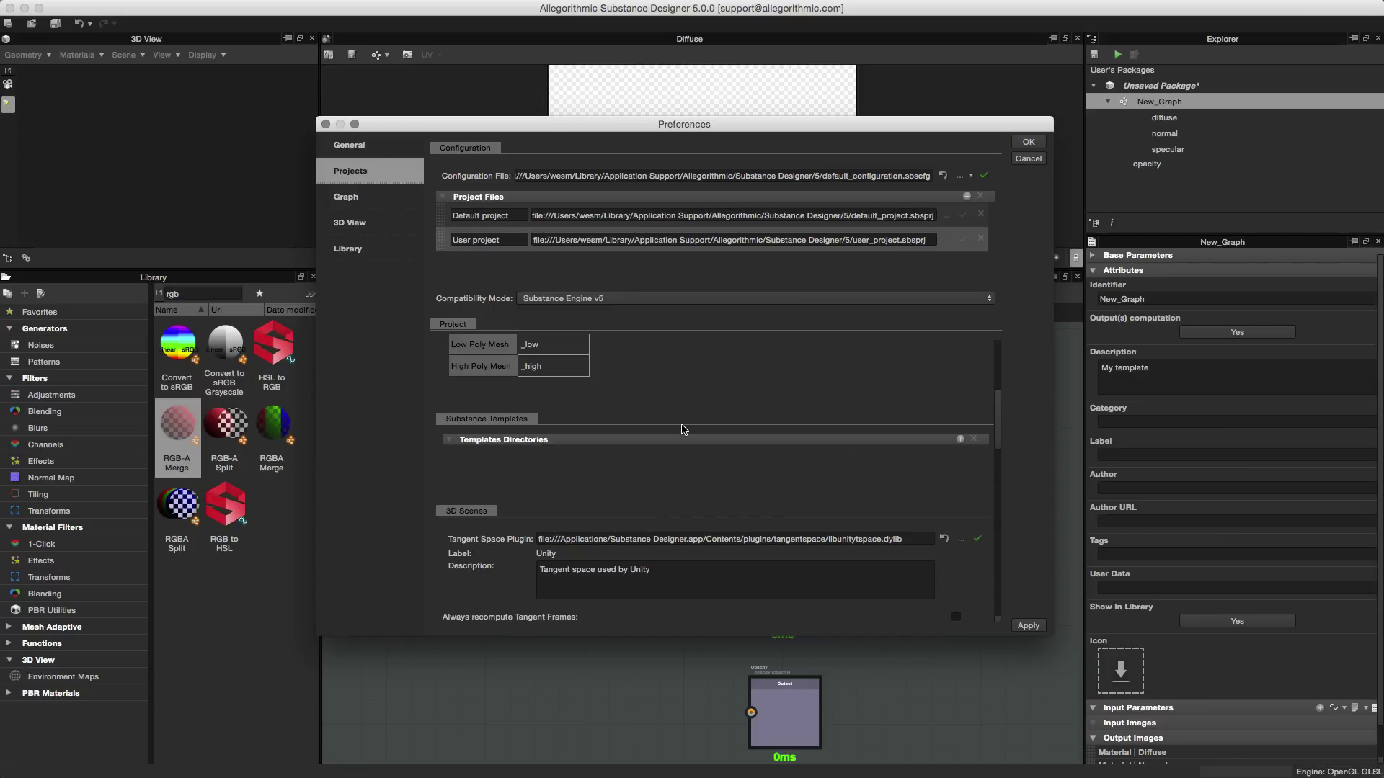
click(959, 439)
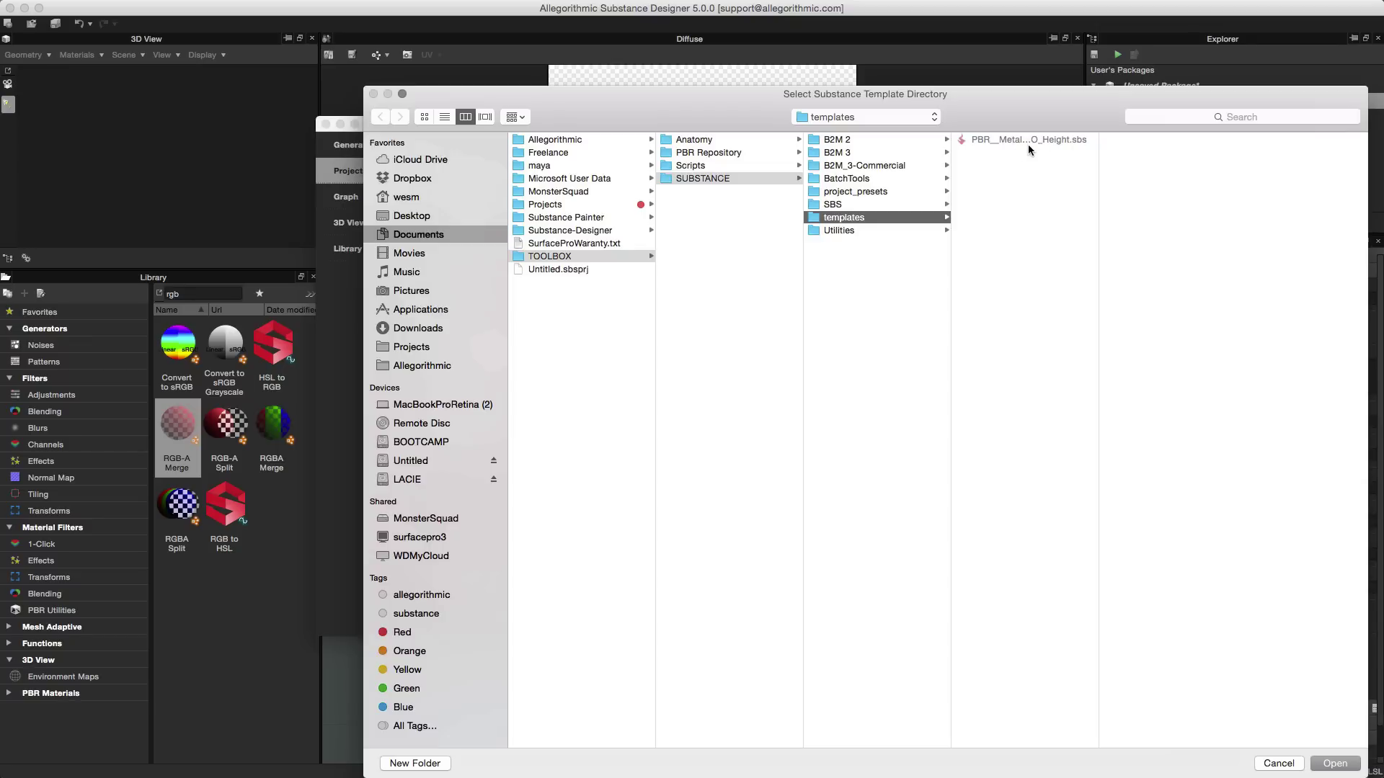
drag(1023, 92, 934, 58)
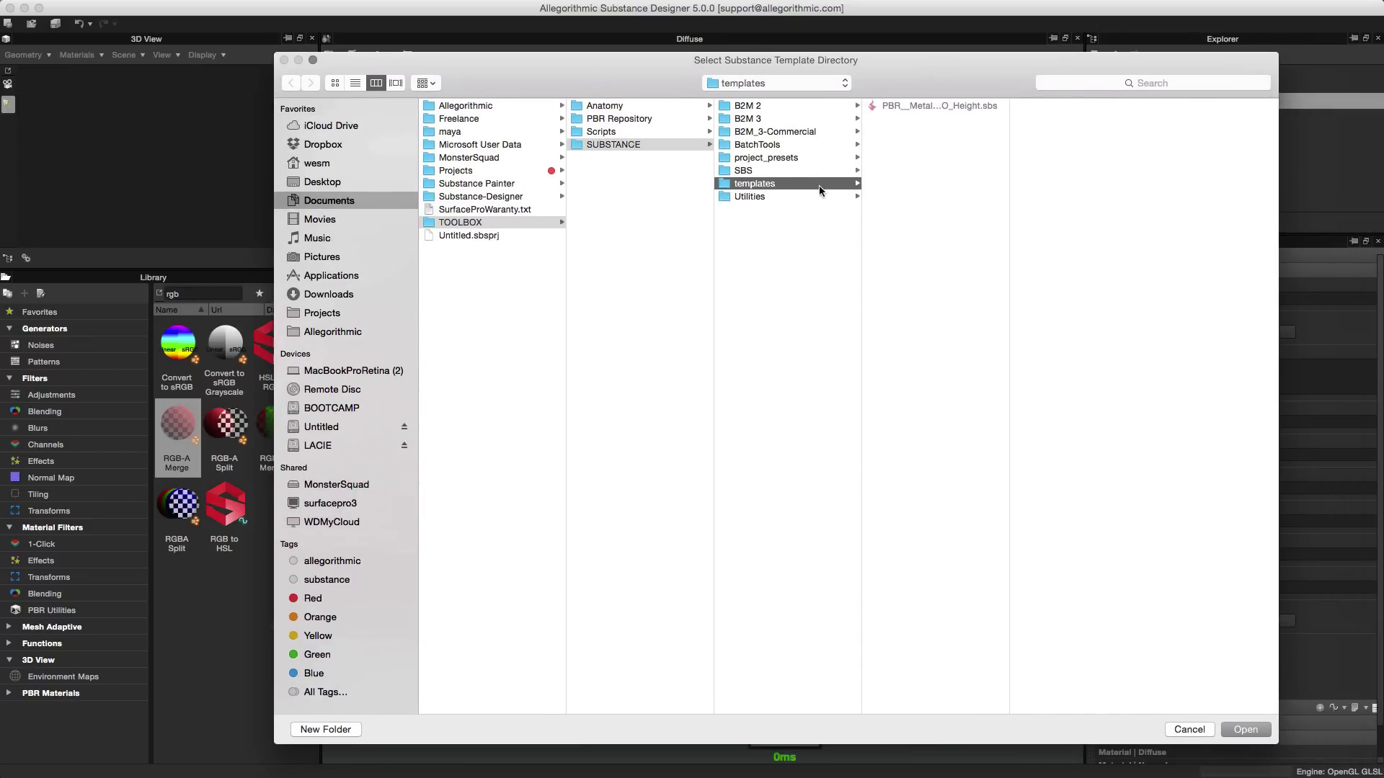
click(1237, 731)
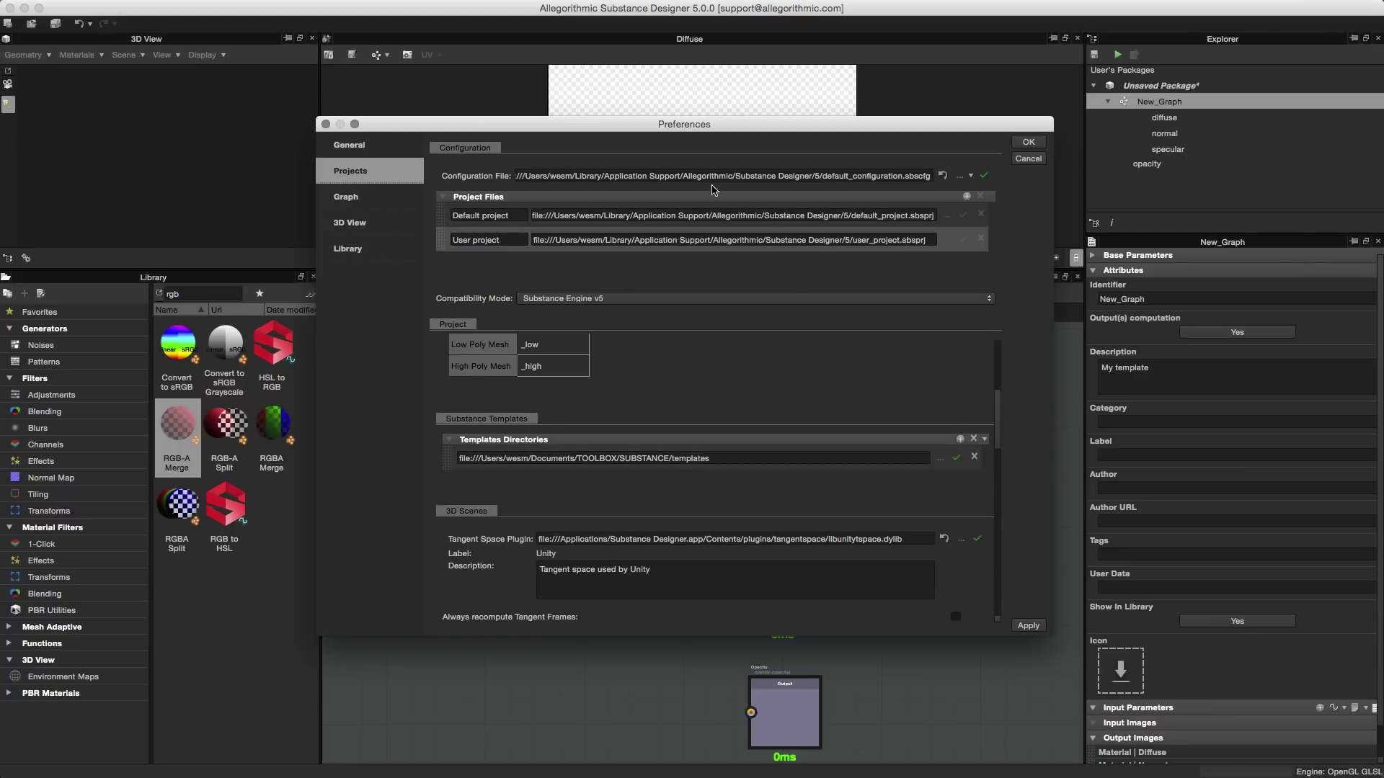
click(1025, 143)
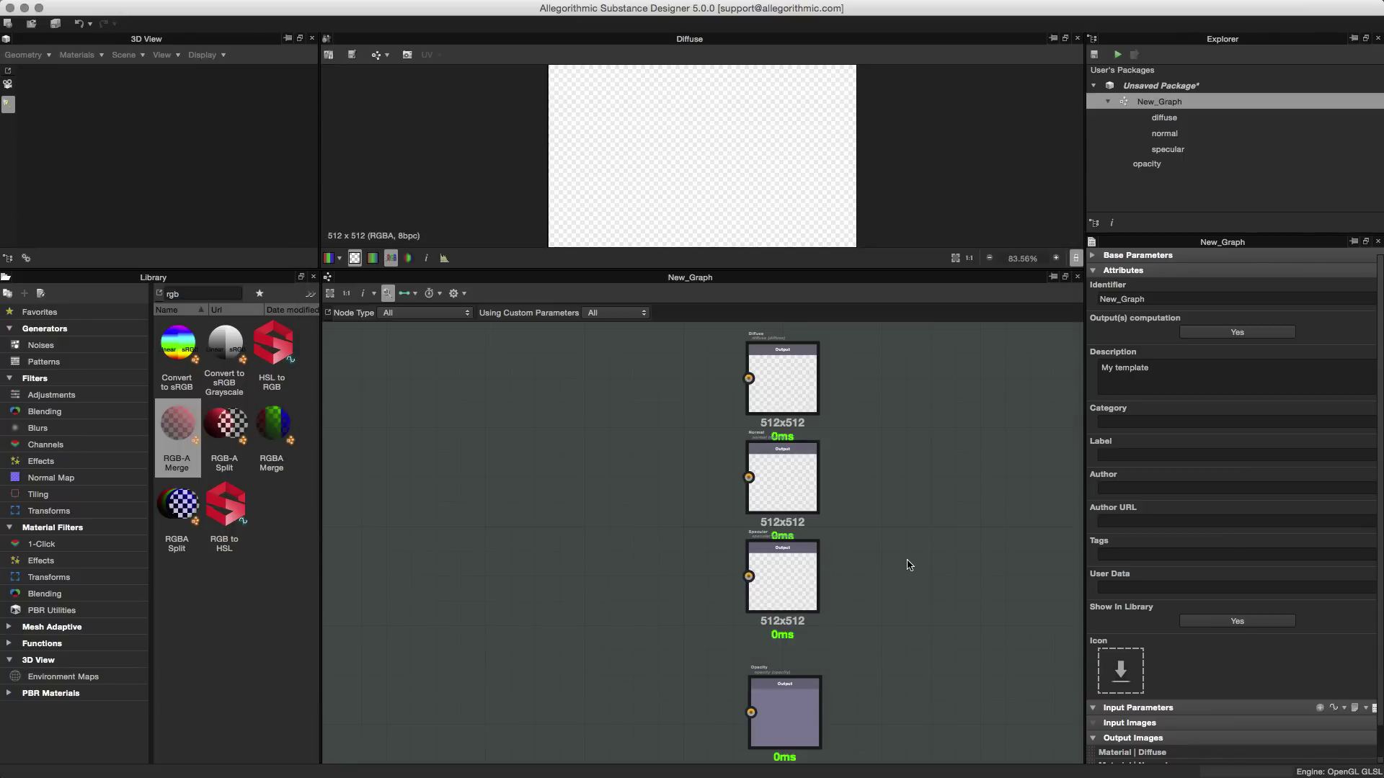
Step: Pick PBR__Metal_Rough_AO_Height in a new New Graph dialog, check its outputs, and group templates by .sbs package
mouse_move(513, 413)
key(super+n)
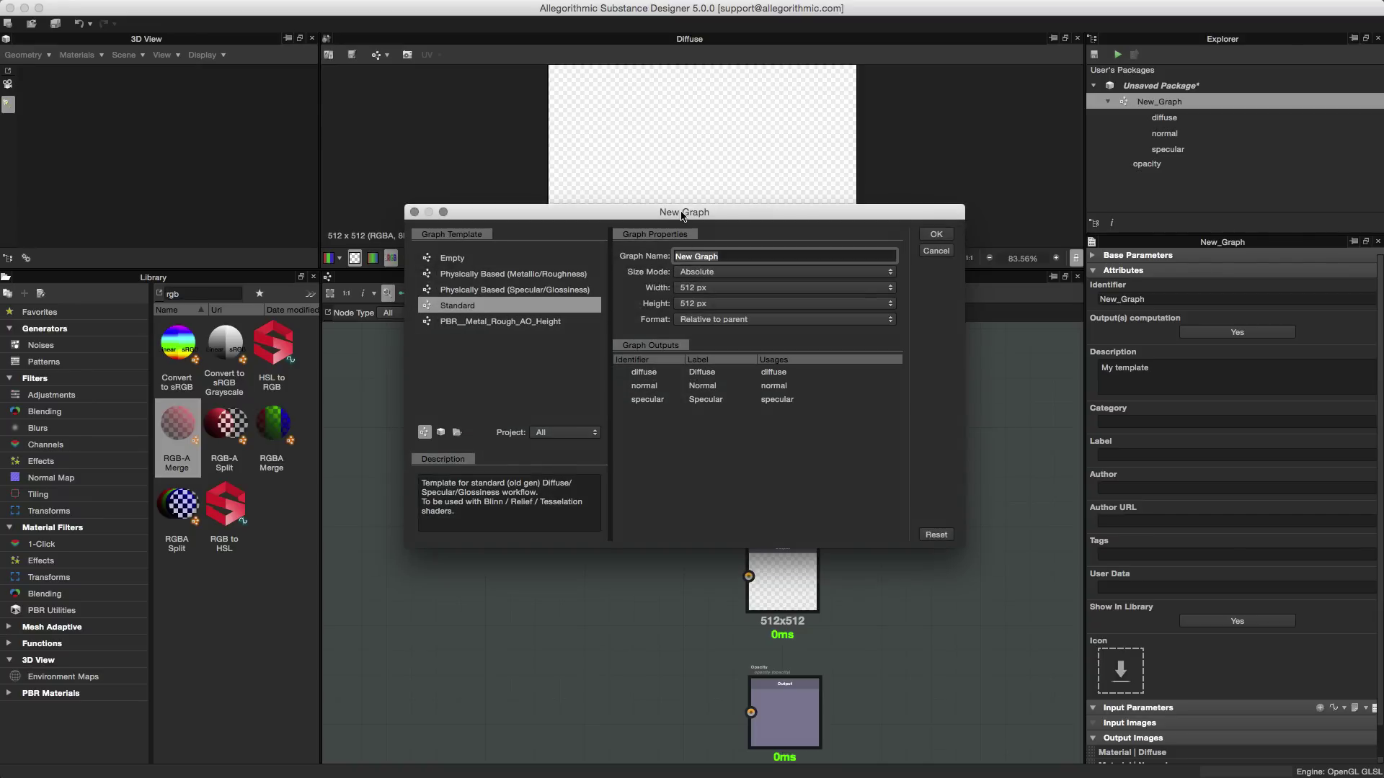
click(470, 336)
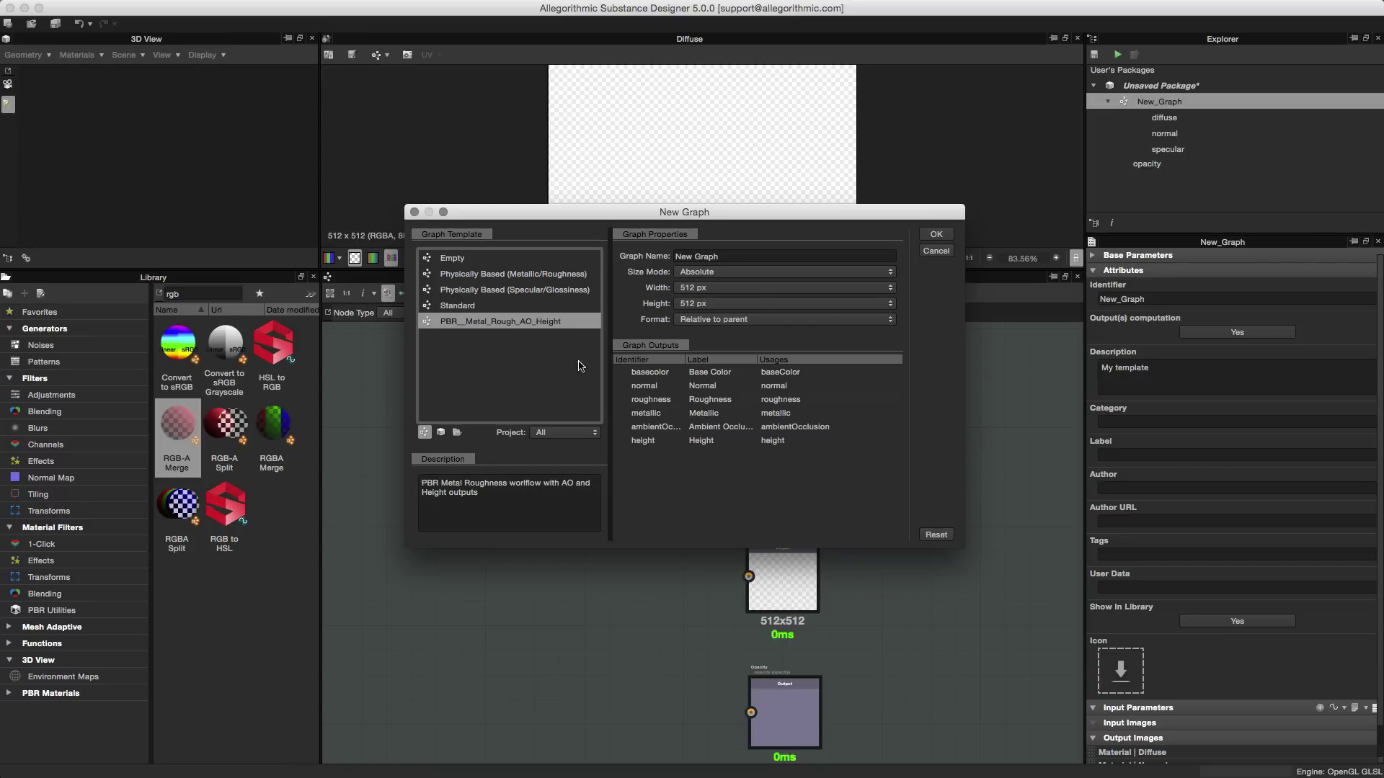
click(654, 440)
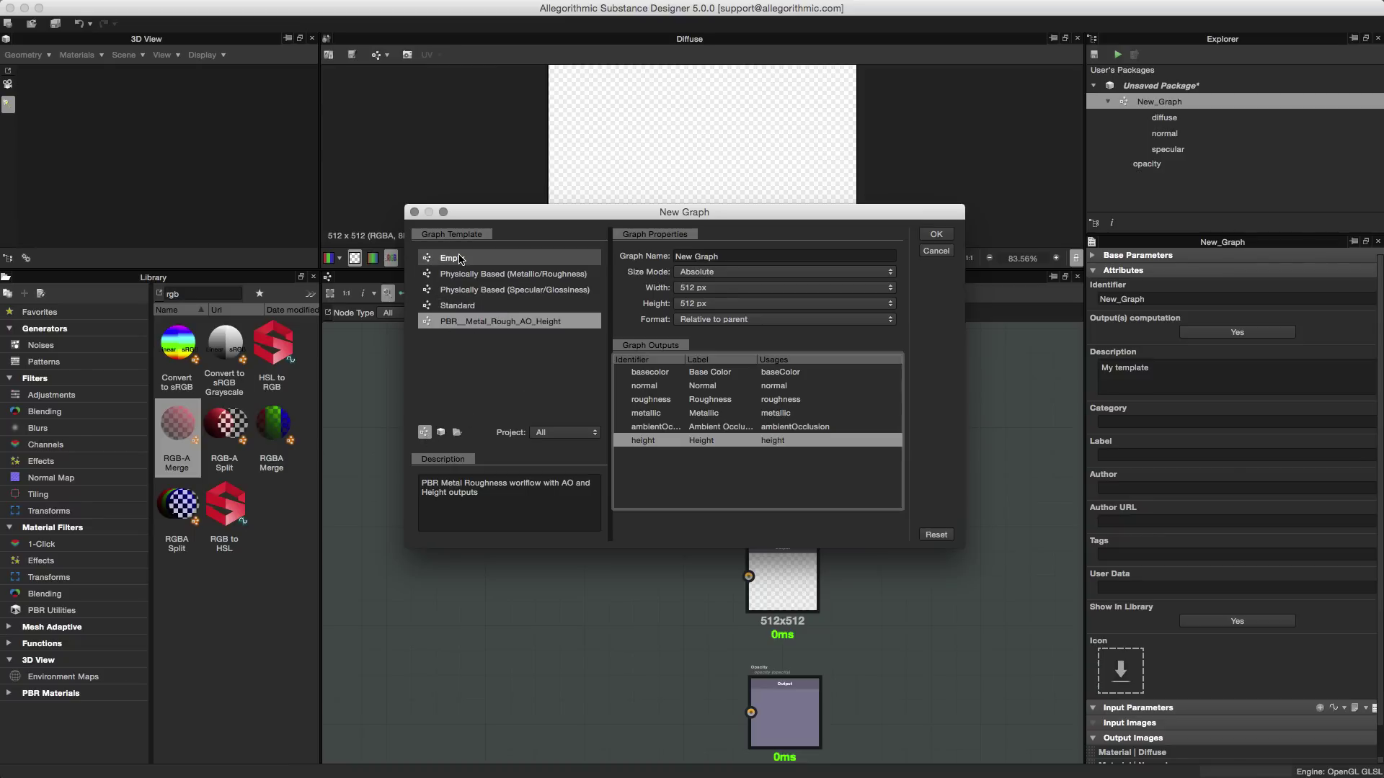
click(441, 434)
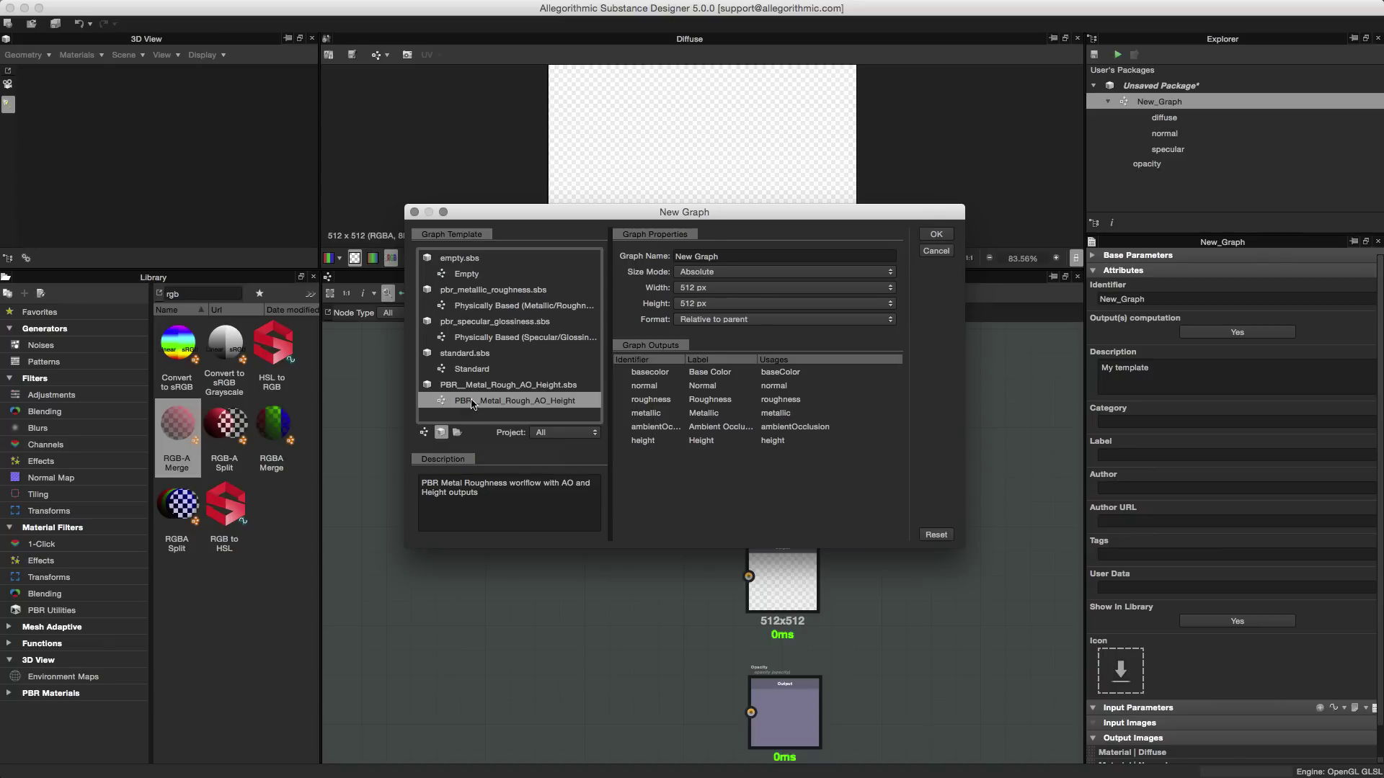
Step: Group templates by folder and select PBR__Metal_Rough_AO_Height under the second templates folder
click(482, 261)
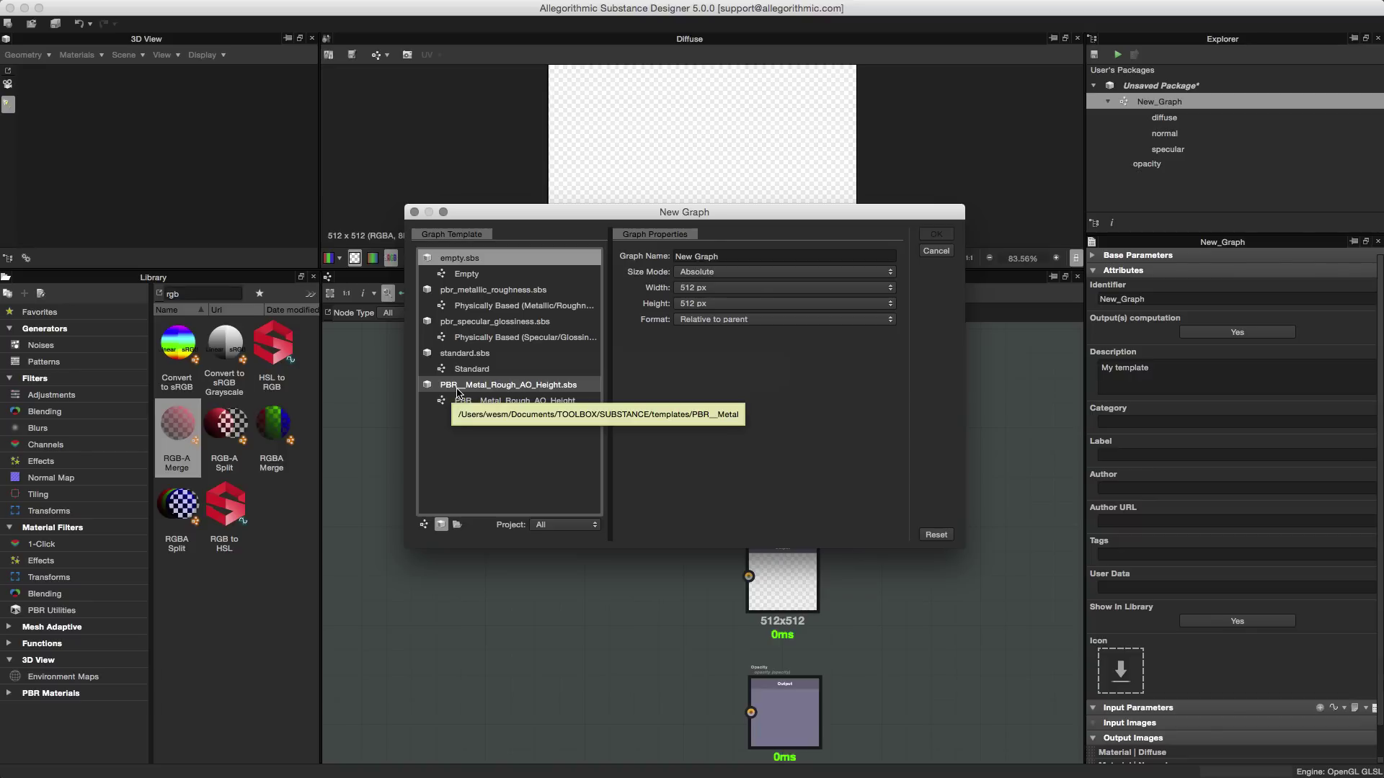
click(456, 525)
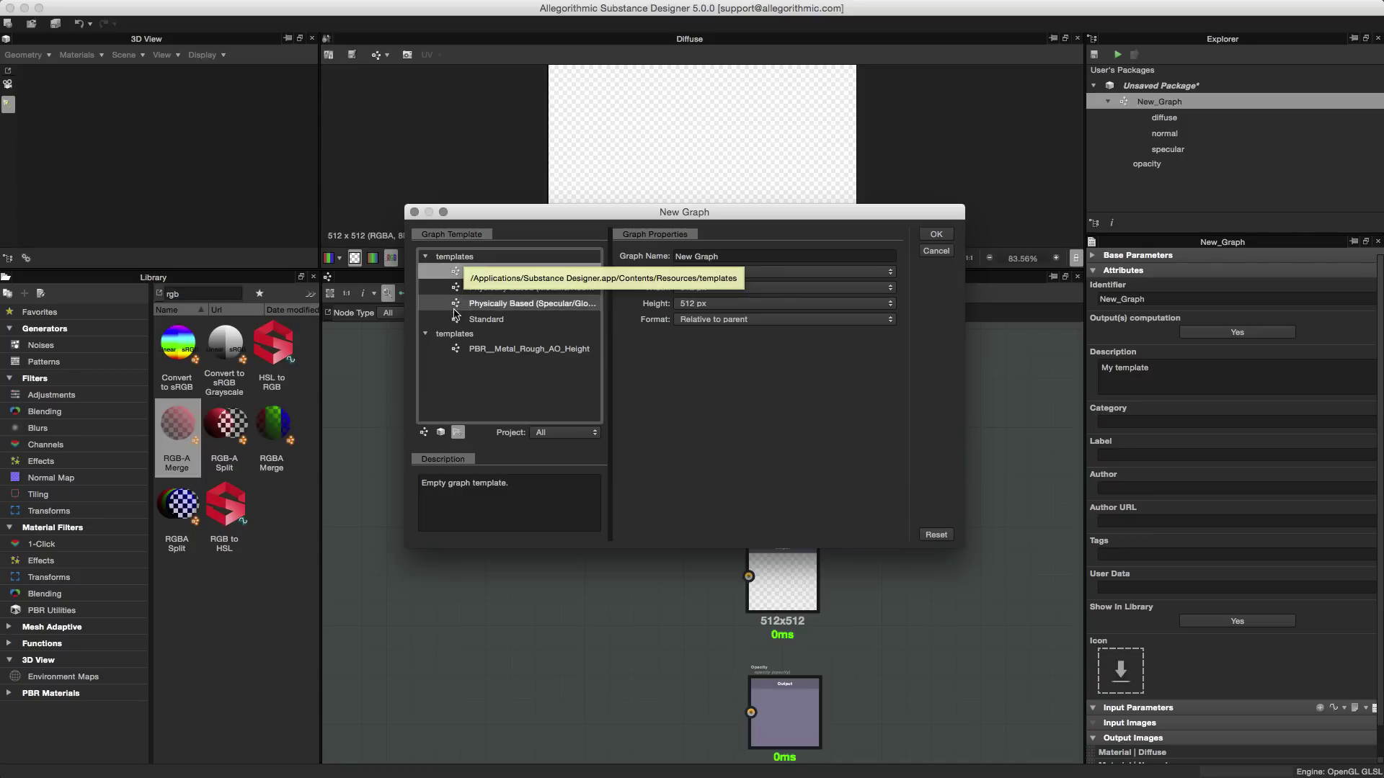
click(452, 334)
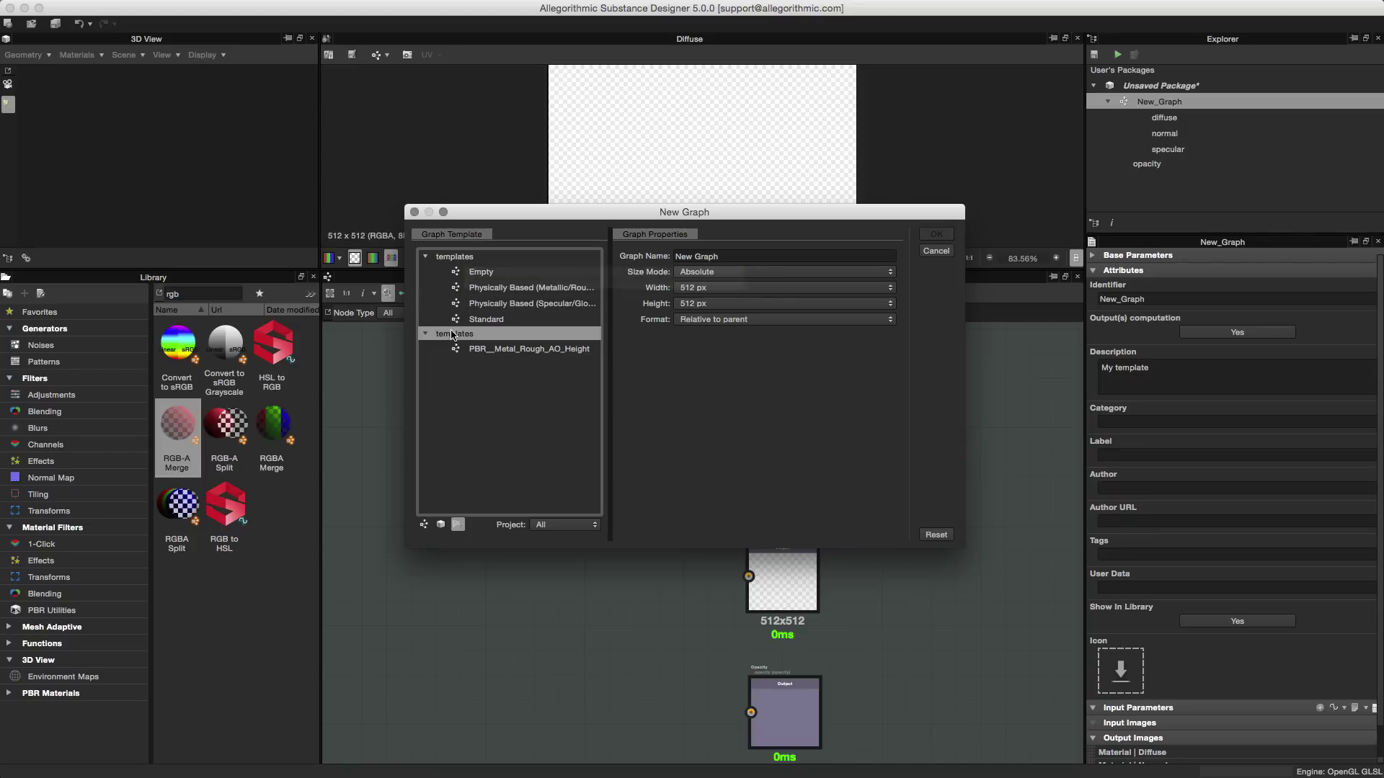
click(500, 350)
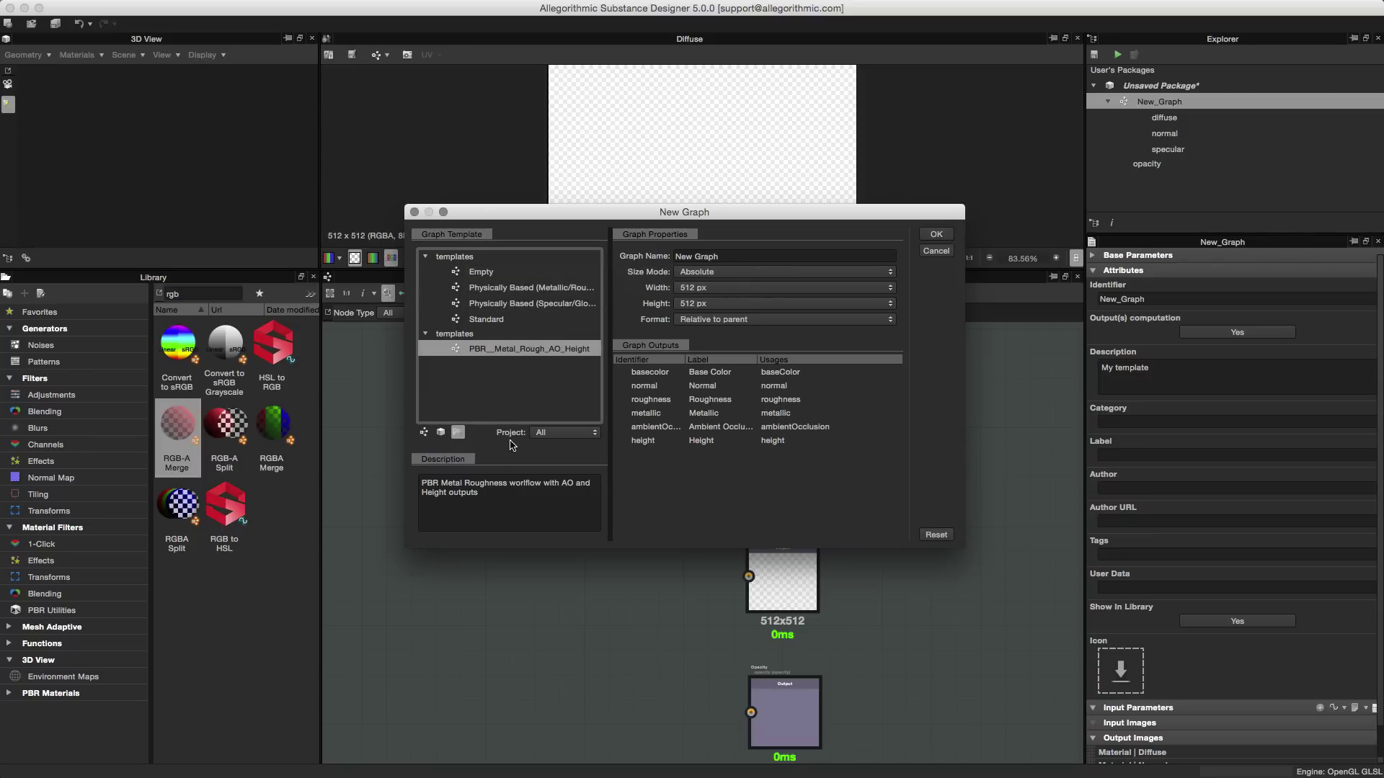
Step: Filter the Project dropdown to User project, then to Default project
click(570, 433)
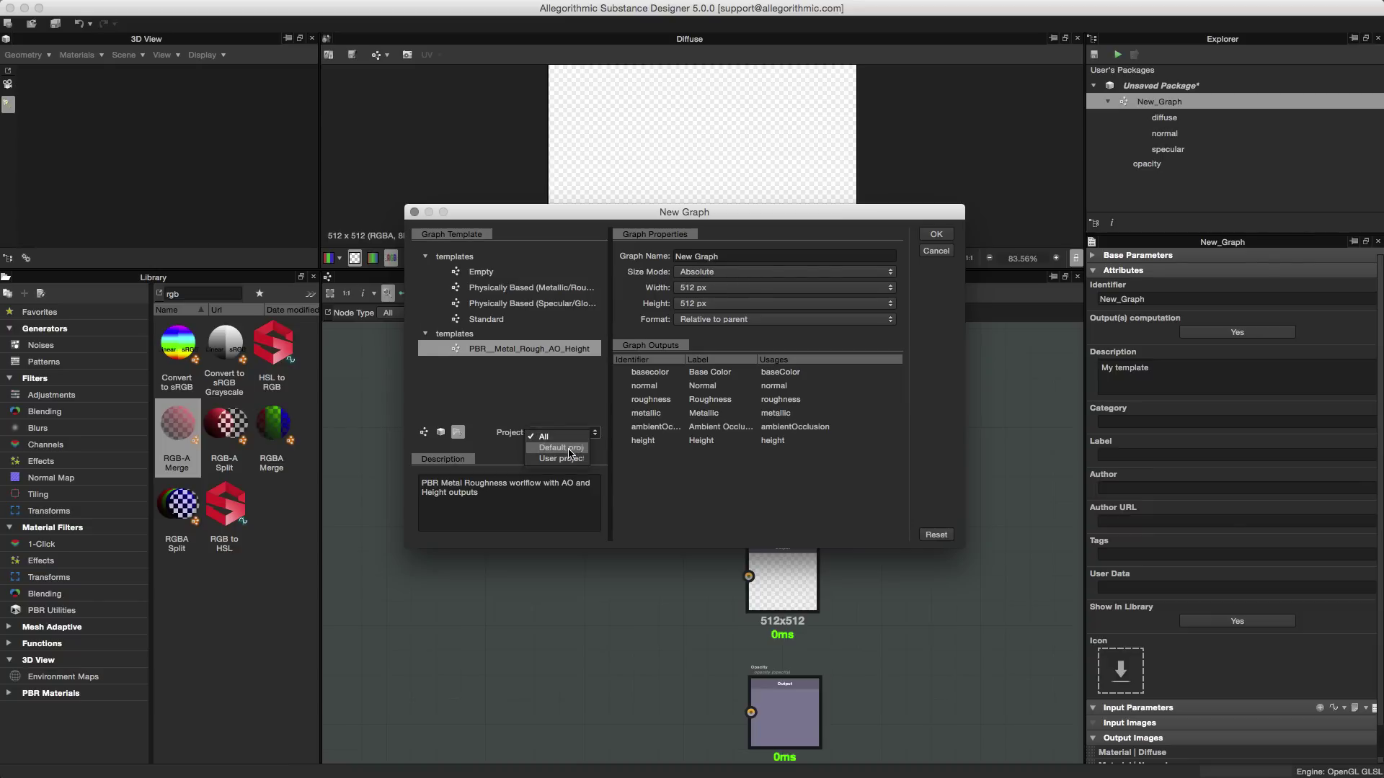
click(561, 459)
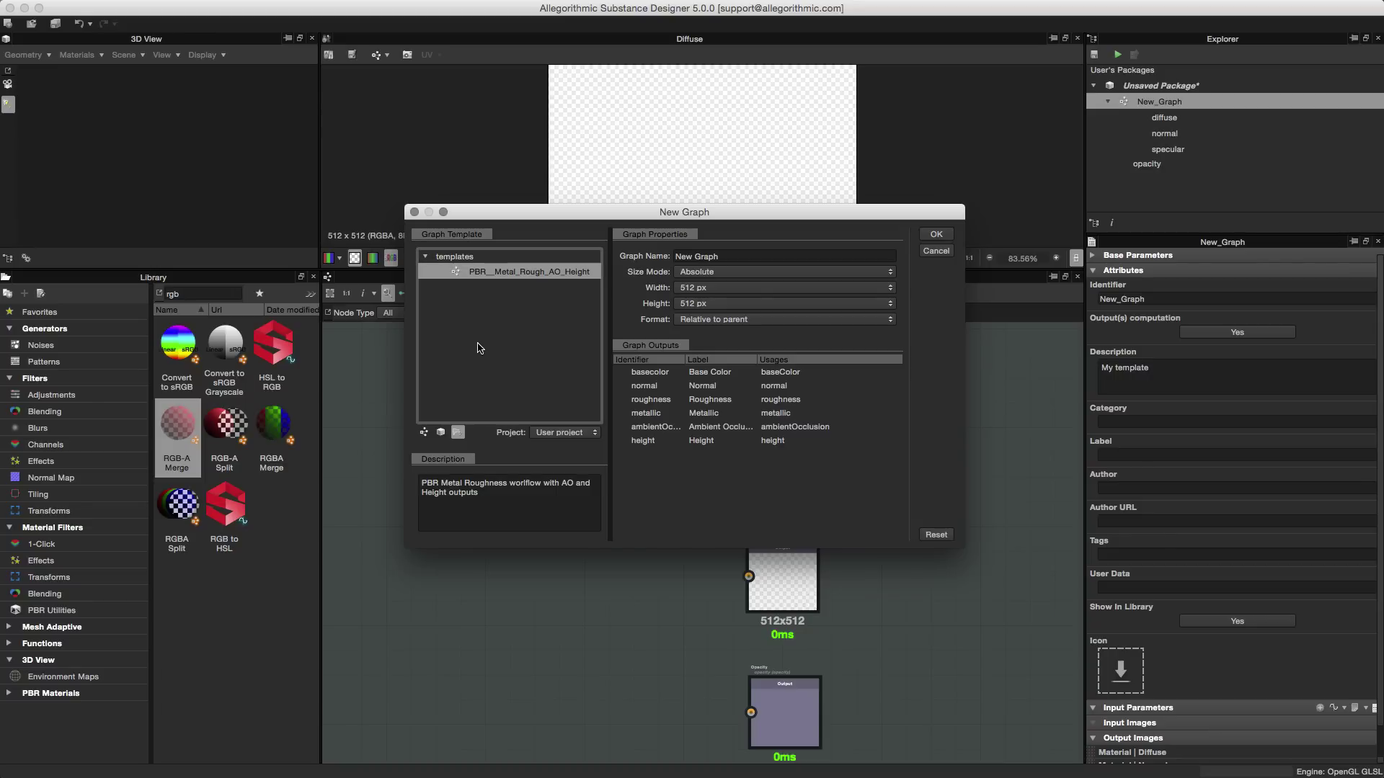
click(565, 434)
click(561, 425)
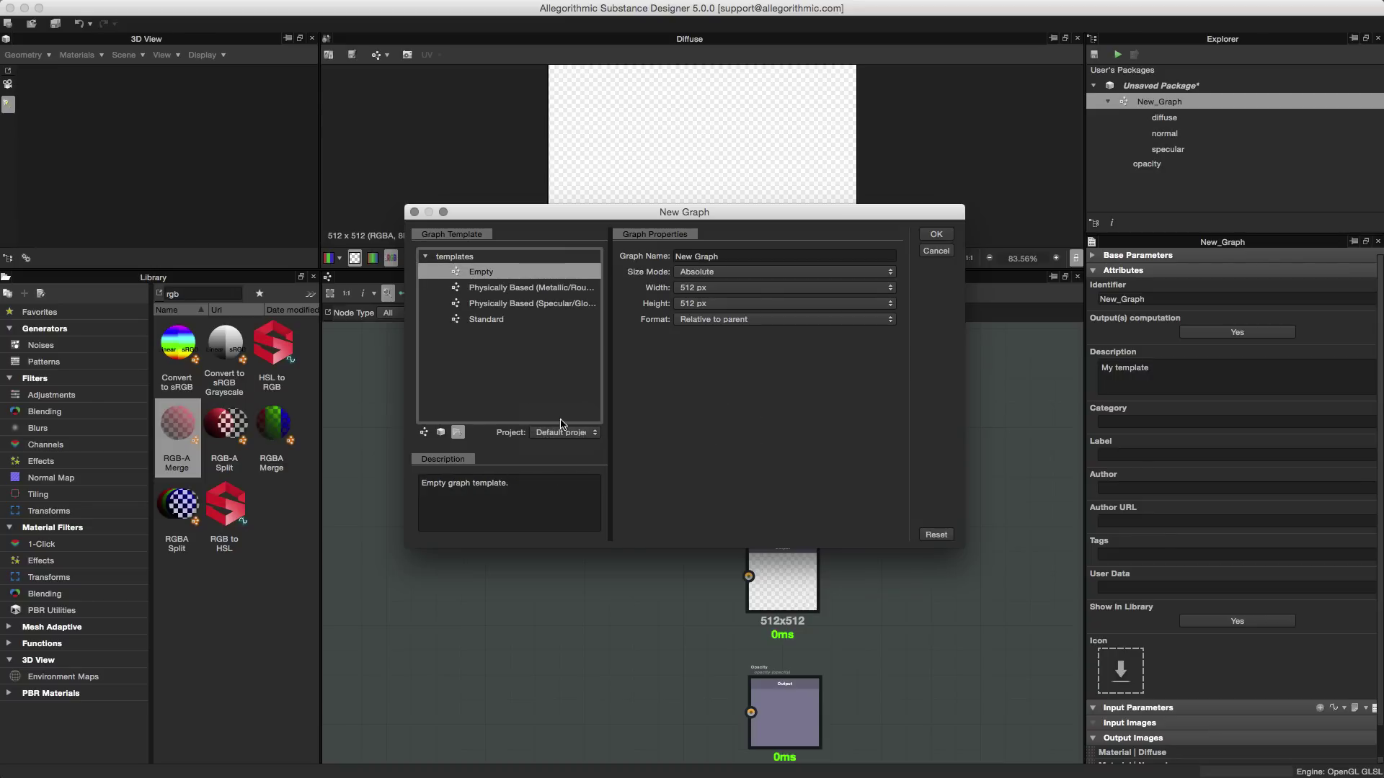